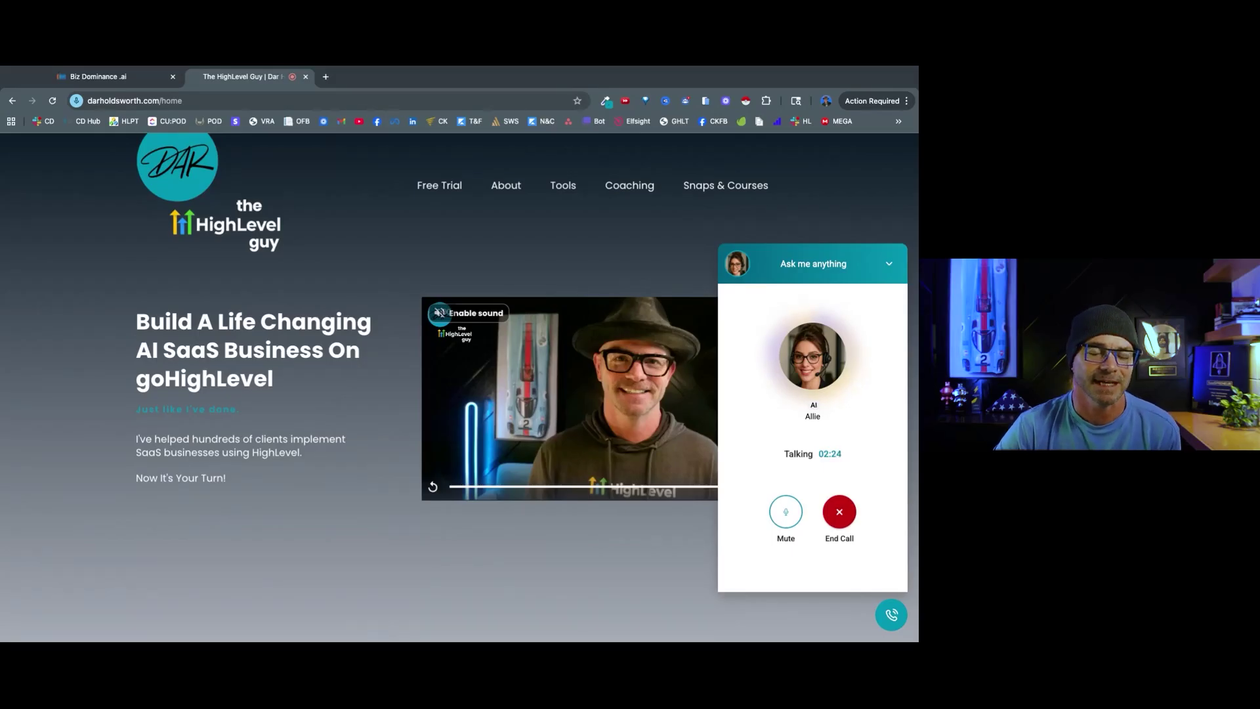
Step: End the voice call with Allie in the darholdsworth.com chat widget
{"action": "left_click", "coordinate": [840, 512]}
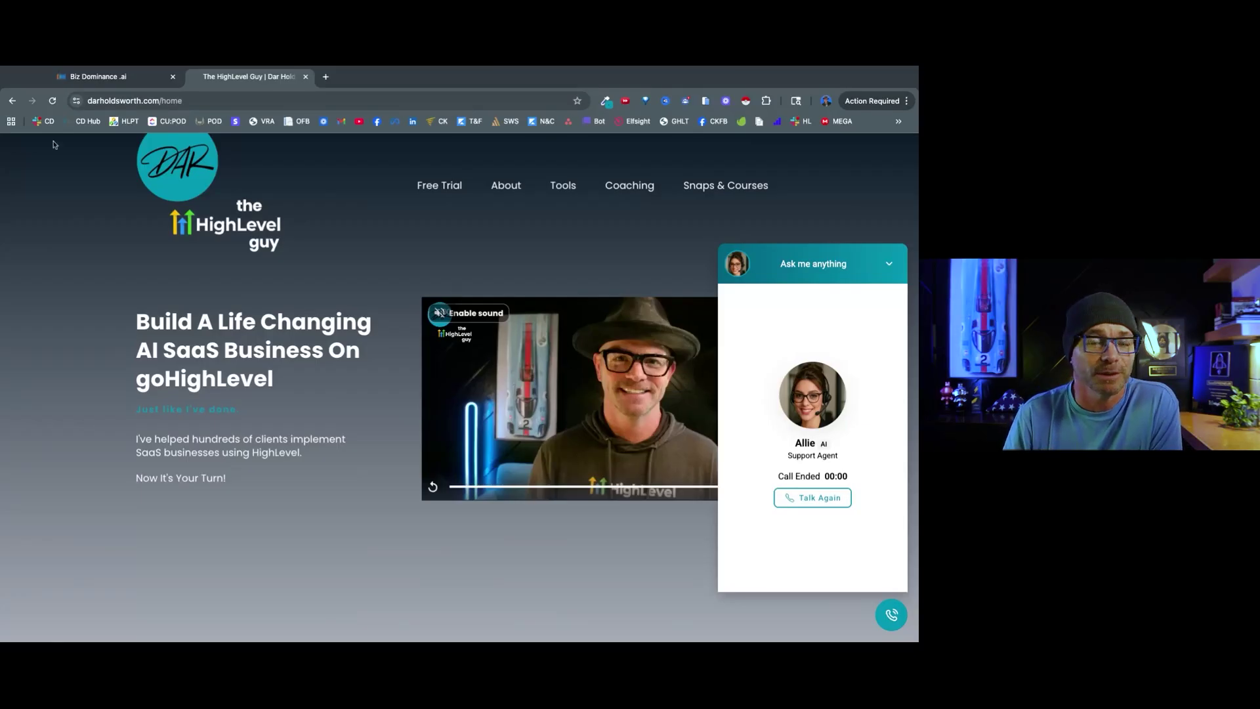
Step: Open voice AI agent Allie from the Voice AI agents list in Biz Dominance
{"action": "left_click", "coordinate": [92, 77]}
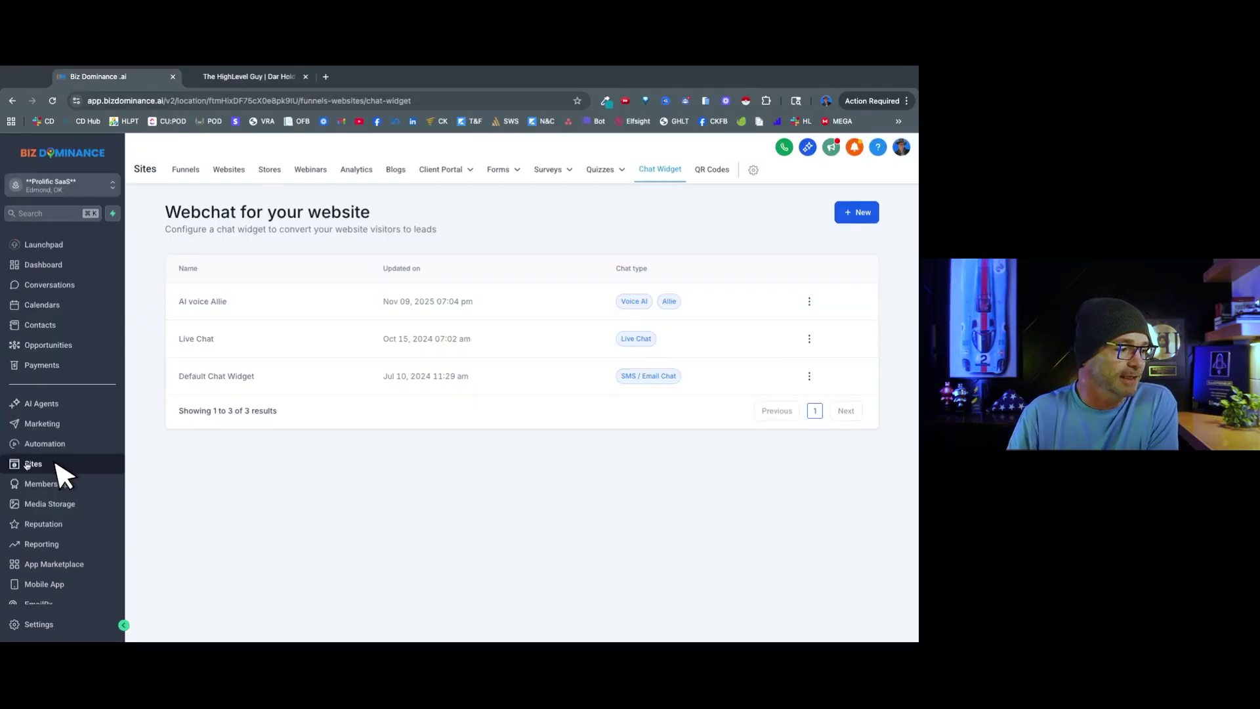
{"action": "left_click", "coordinate": [37, 404]}
{"action": "left_click", "coordinate": [870, 217]}
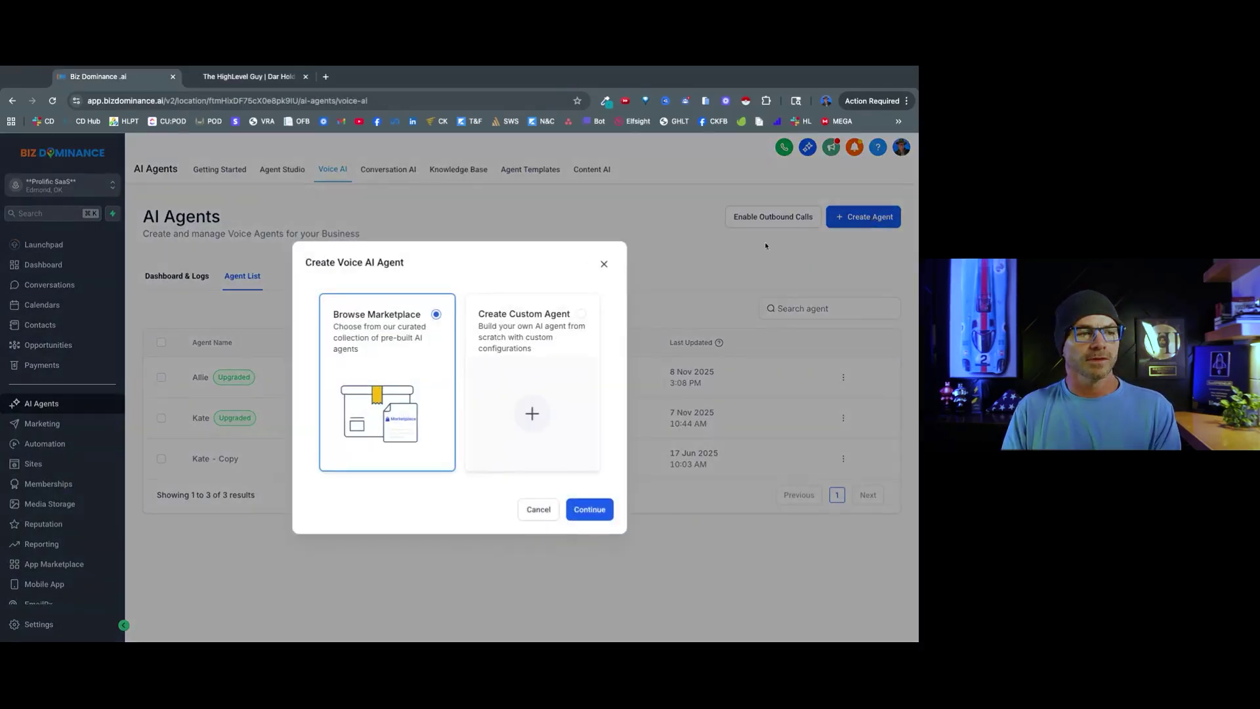
{"action": "left_click", "coordinate": [535, 411]}
{"action": "left_click", "coordinate": [591, 510]}
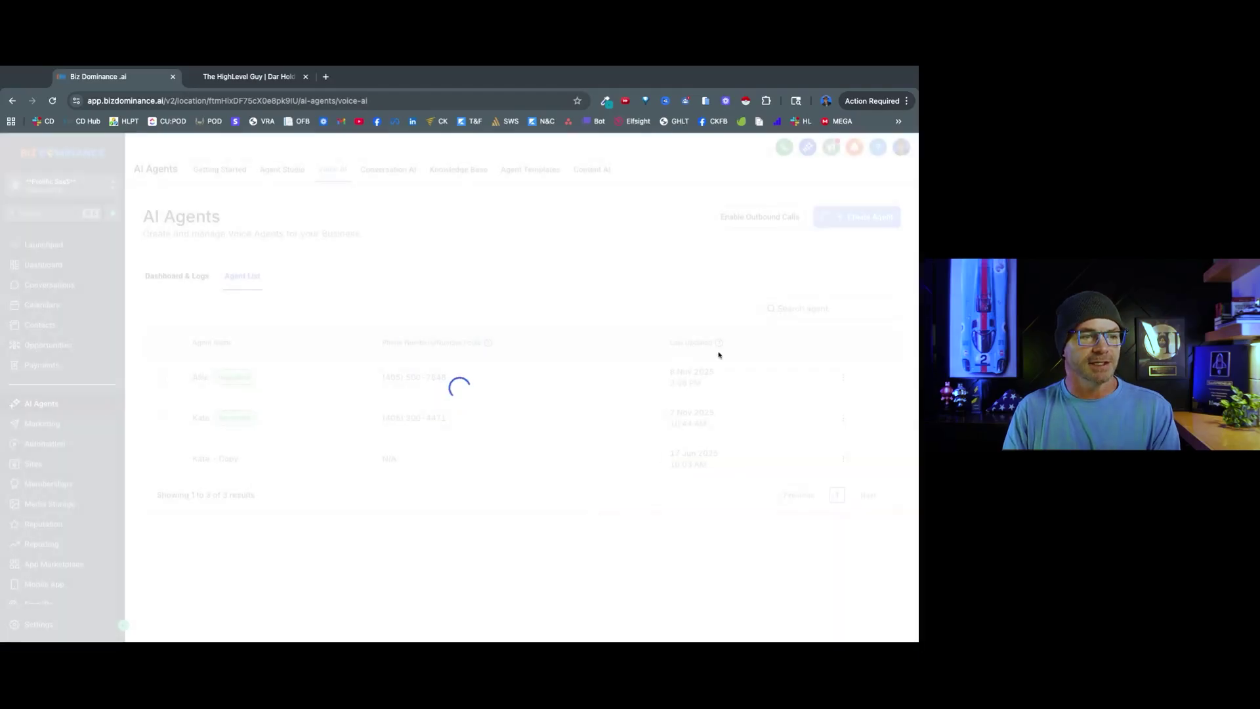
Step: Review the agent name Allie and business name Dar, leaving both unchanged
{"action": "scroll", "coordinate": [514, 303], "scroll_direction": "down", "scroll_amount": 2}
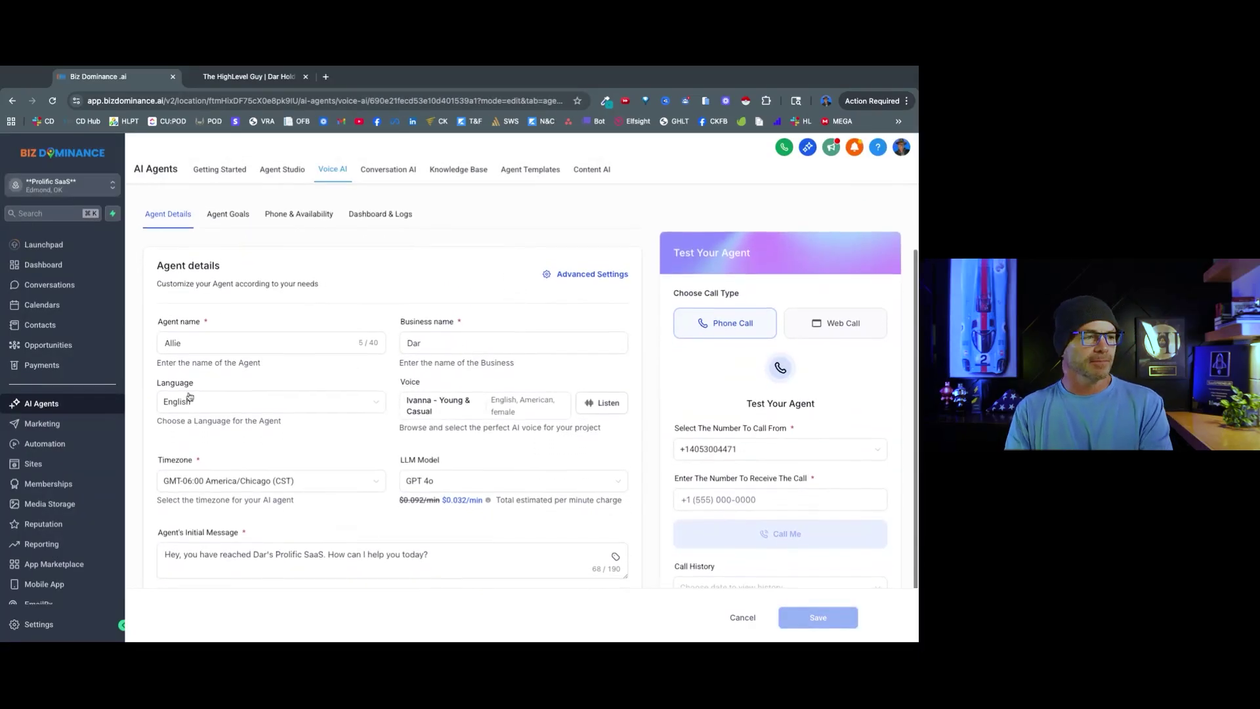
{"action": "left_click", "coordinate": [186, 343]}
{"action": "double_click", "coordinate": [187, 346]}
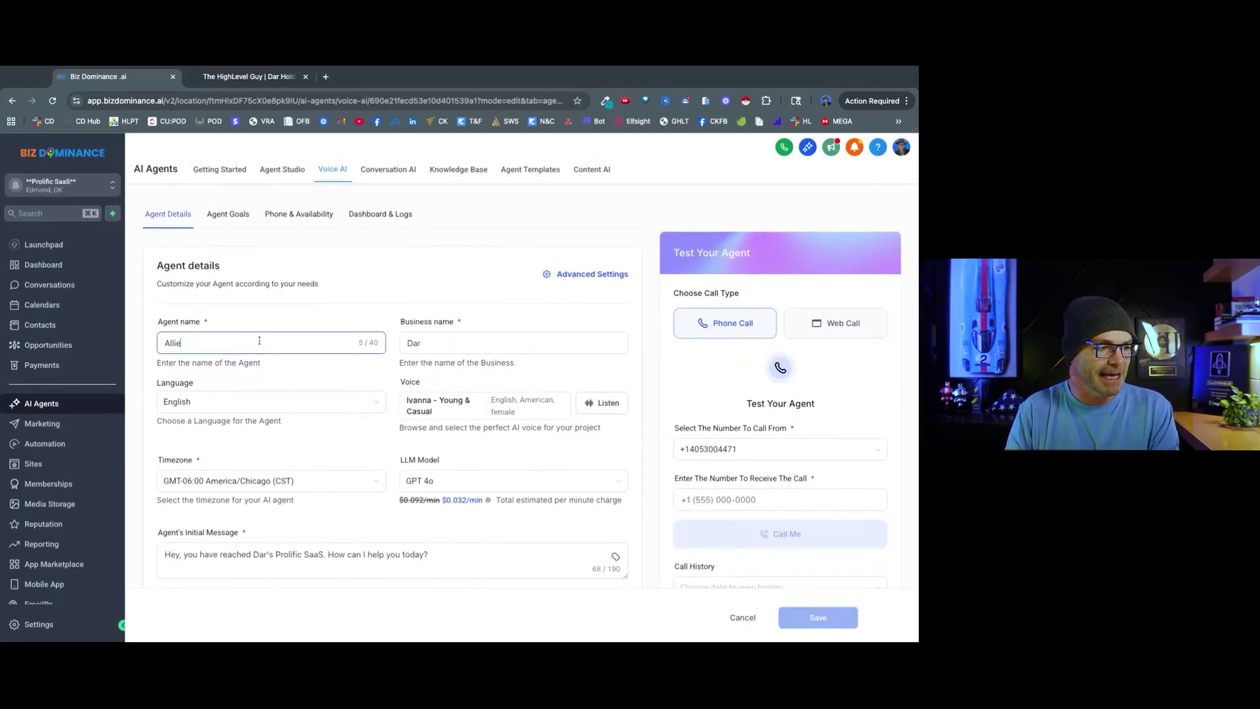
{"action": "scroll", "coordinate": [266, 343], "scroll_direction": "down", "scroll_amount": 1}
{"action": "double_click", "coordinate": [454, 308]}
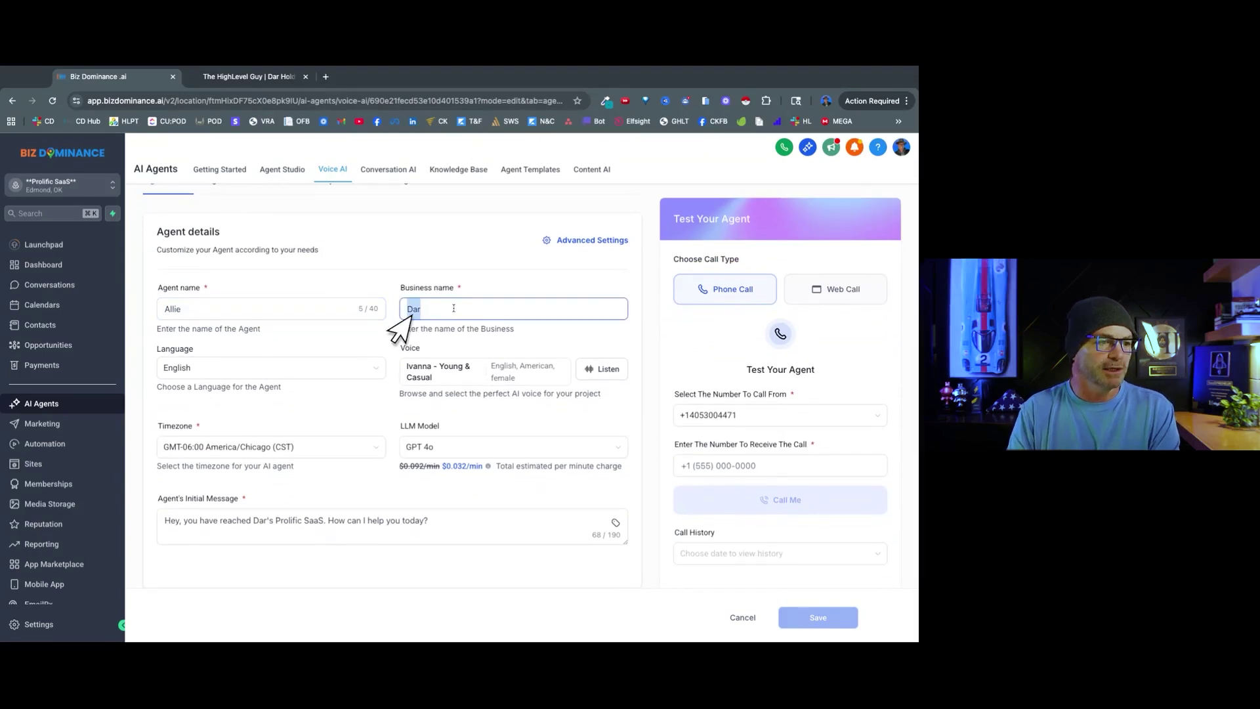
{"action": "left_click", "coordinate": [481, 267]}
Step: Set the agent language to English and dismiss the language-switch warning
{"action": "scroll", "coordinate": [483, 266], "scroll_direction": "down", "scroll_amount": 1}
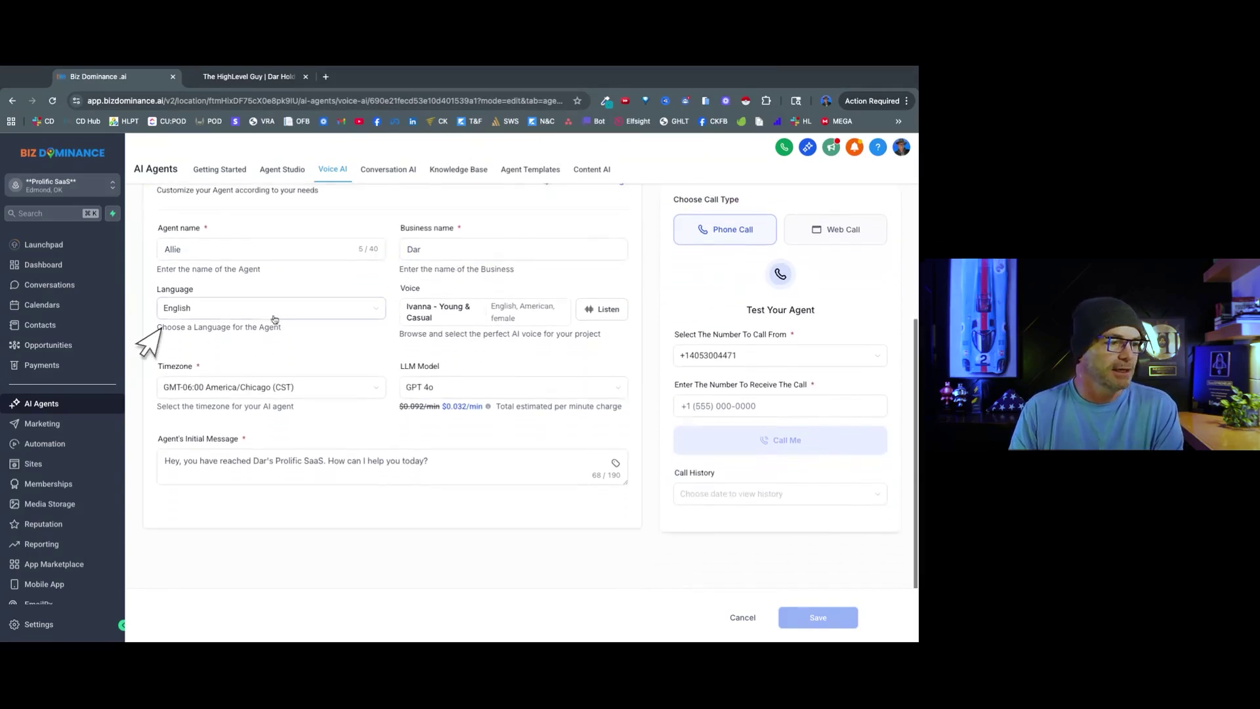
{"action": "left_click", "coordinate": [227, 323]}
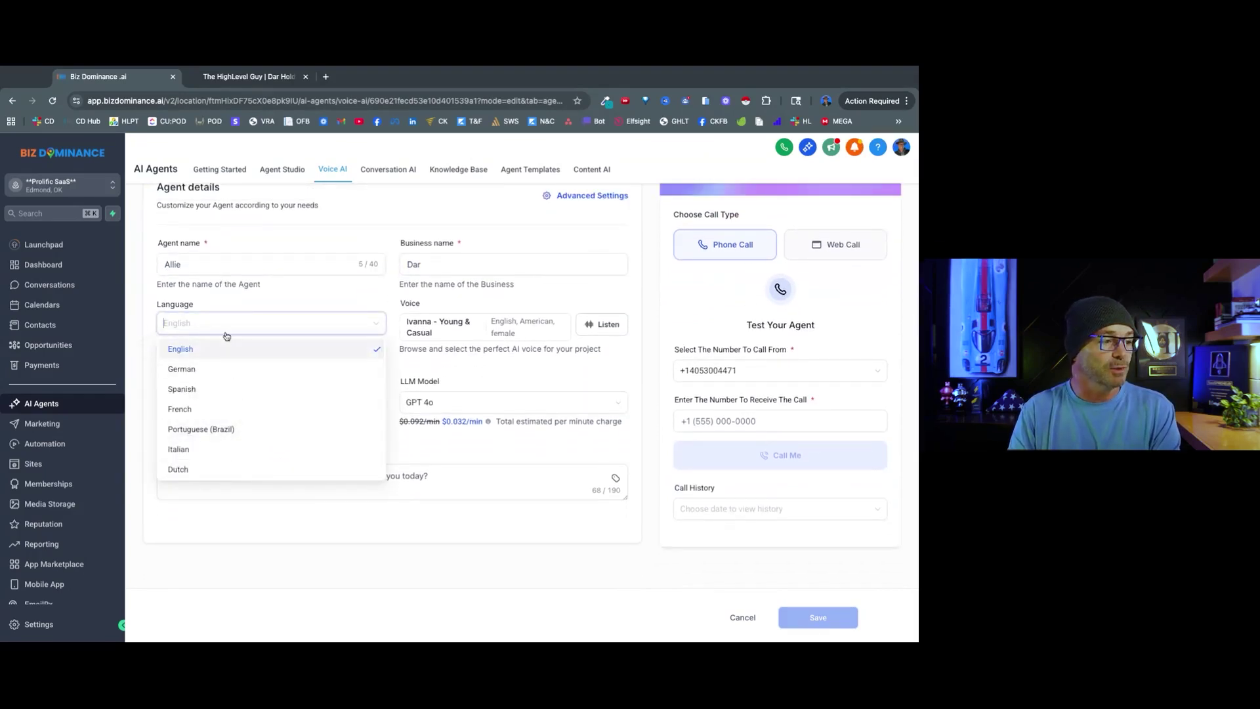
{"action": "left_click", "coordinate": [178, 349]}
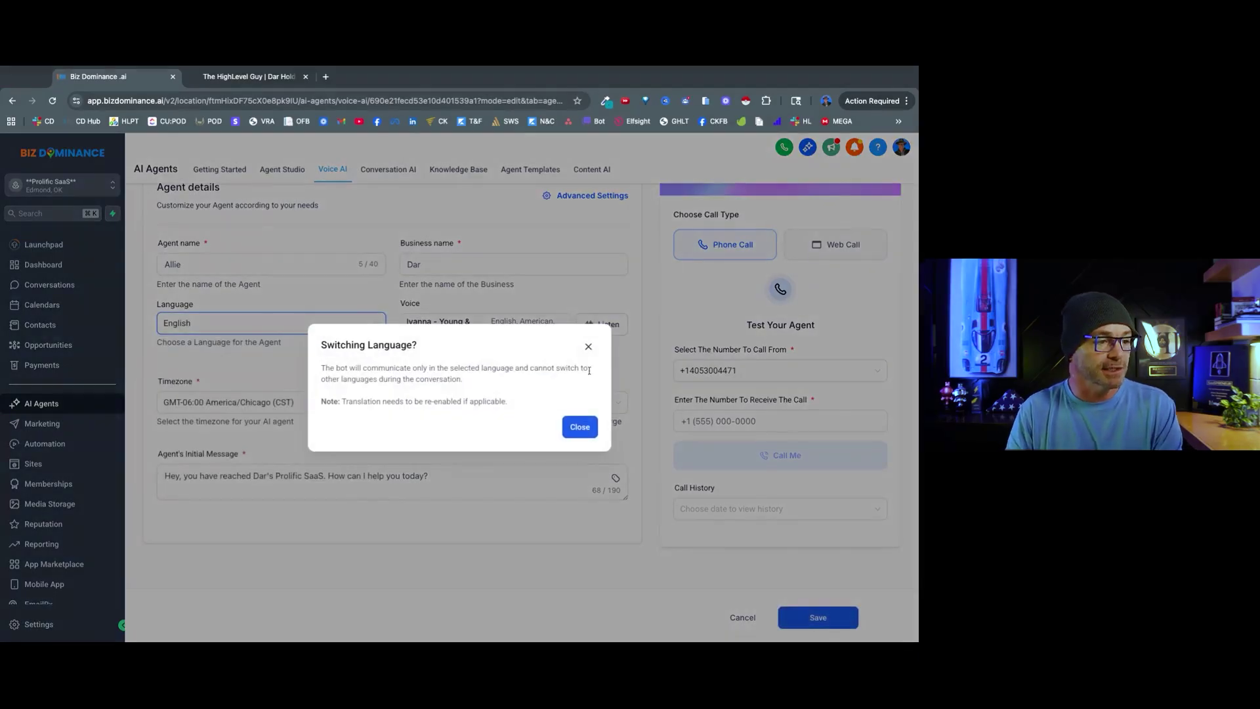
{"action": "left_click", "coordinate": [588, 346]}
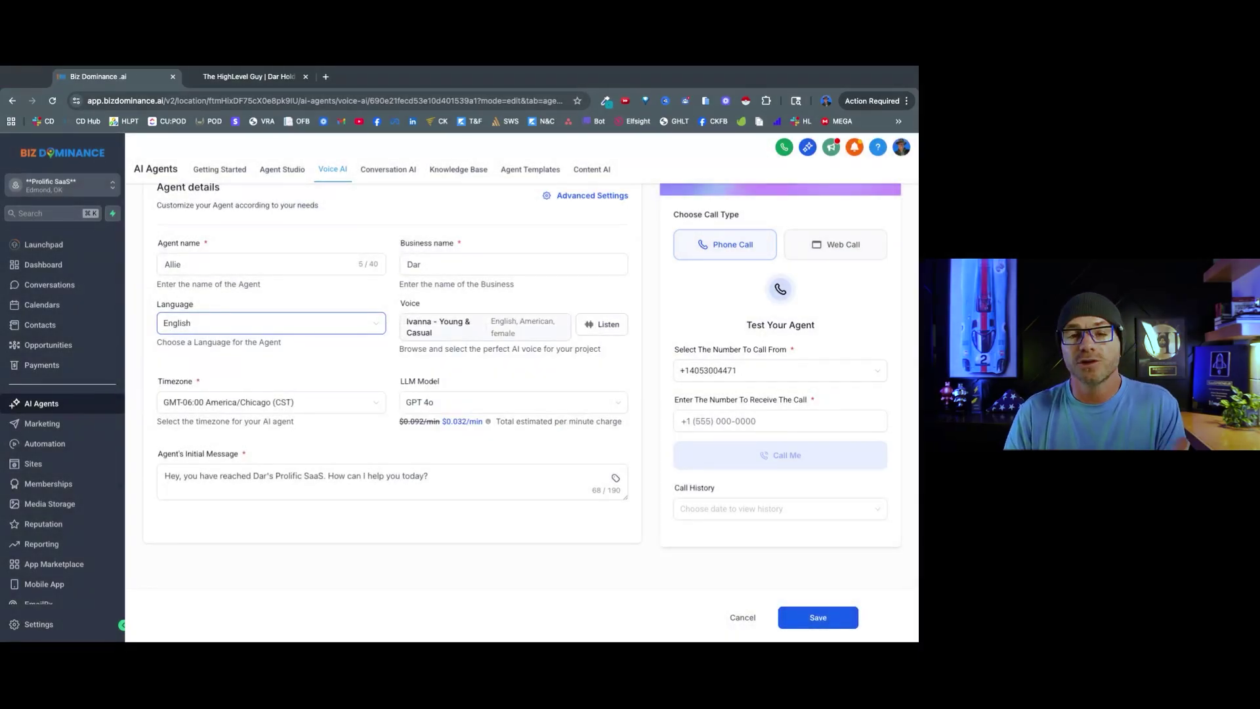
Step: Filter the voice library to high-quality, American-accent female voices
{"action": "left_click", "coordinate": [492, 327]}
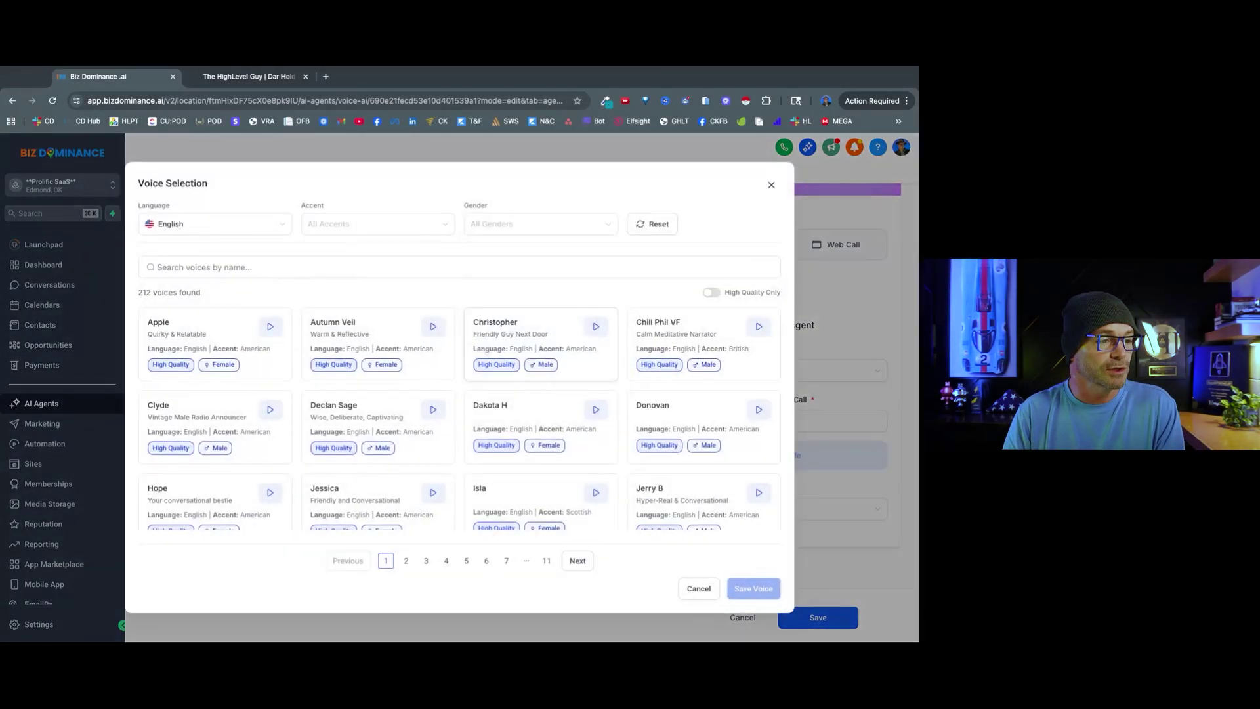
{"action": "left_click", "coordinate": [322, 225]}
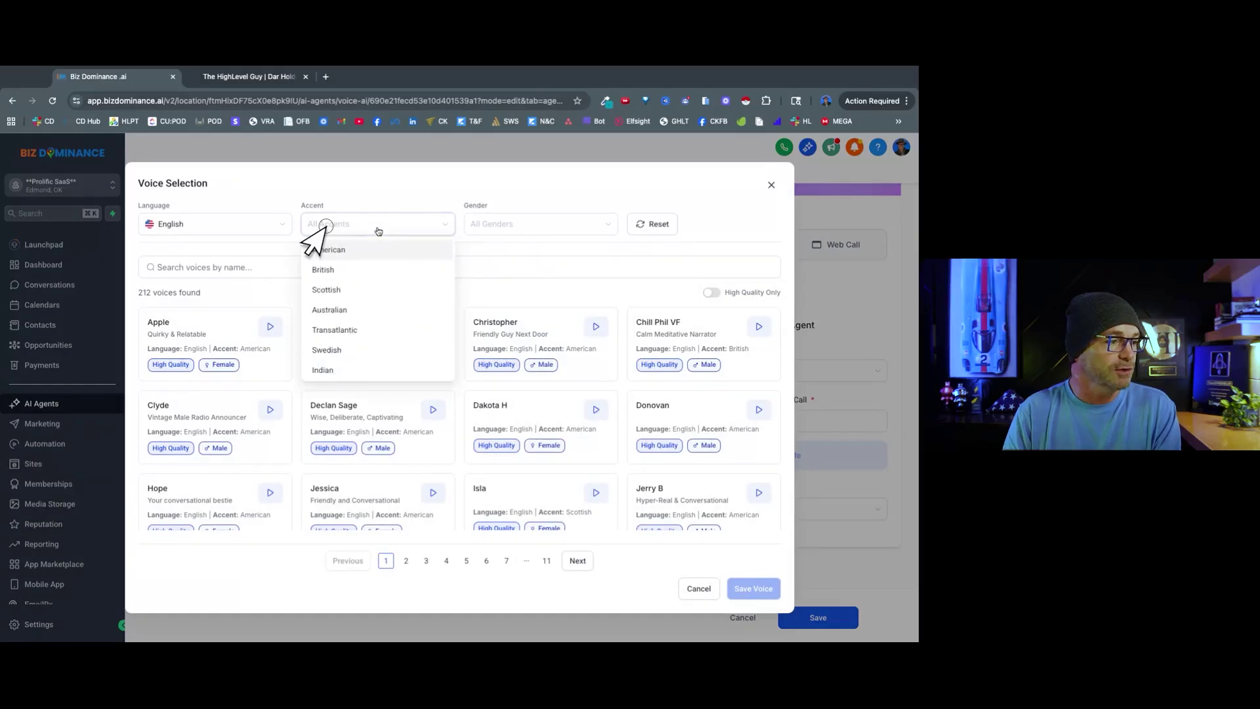
{"action": "left_click", "coordinate": [330, 250]}
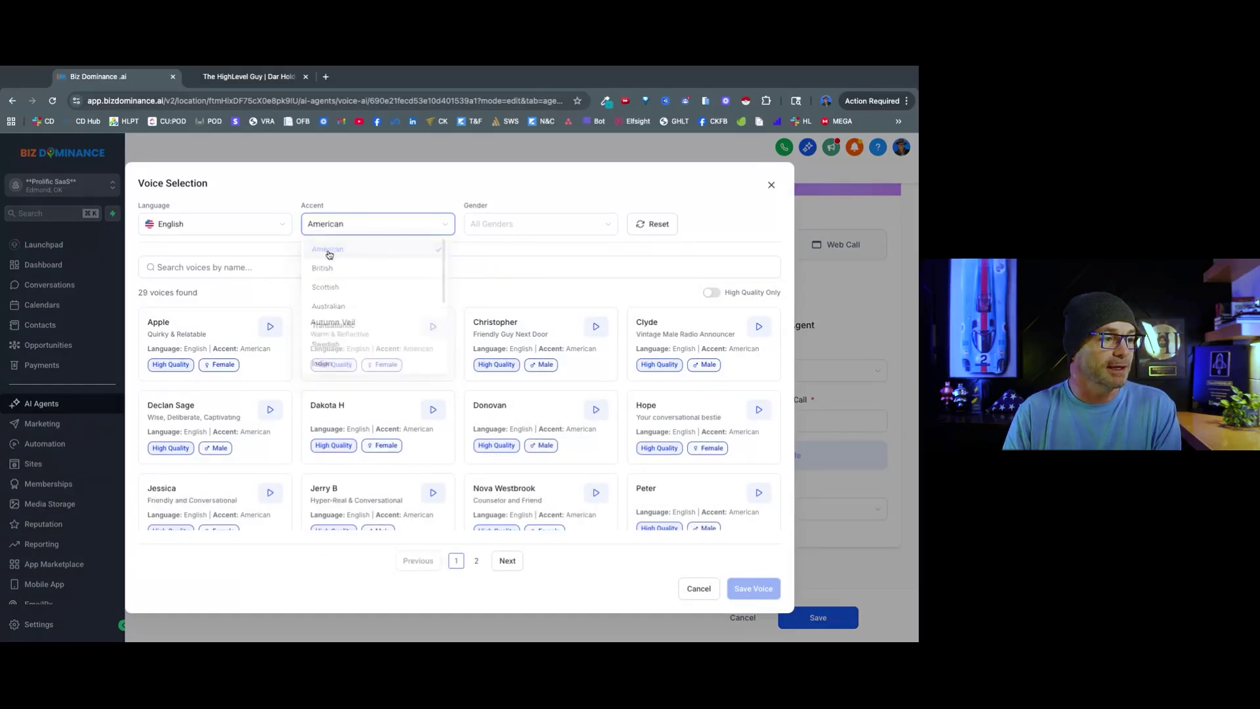
{"action": "left_click", "coordinate": [525, 230]}
{"action": "left_click", "coordinate": [498, 276]}
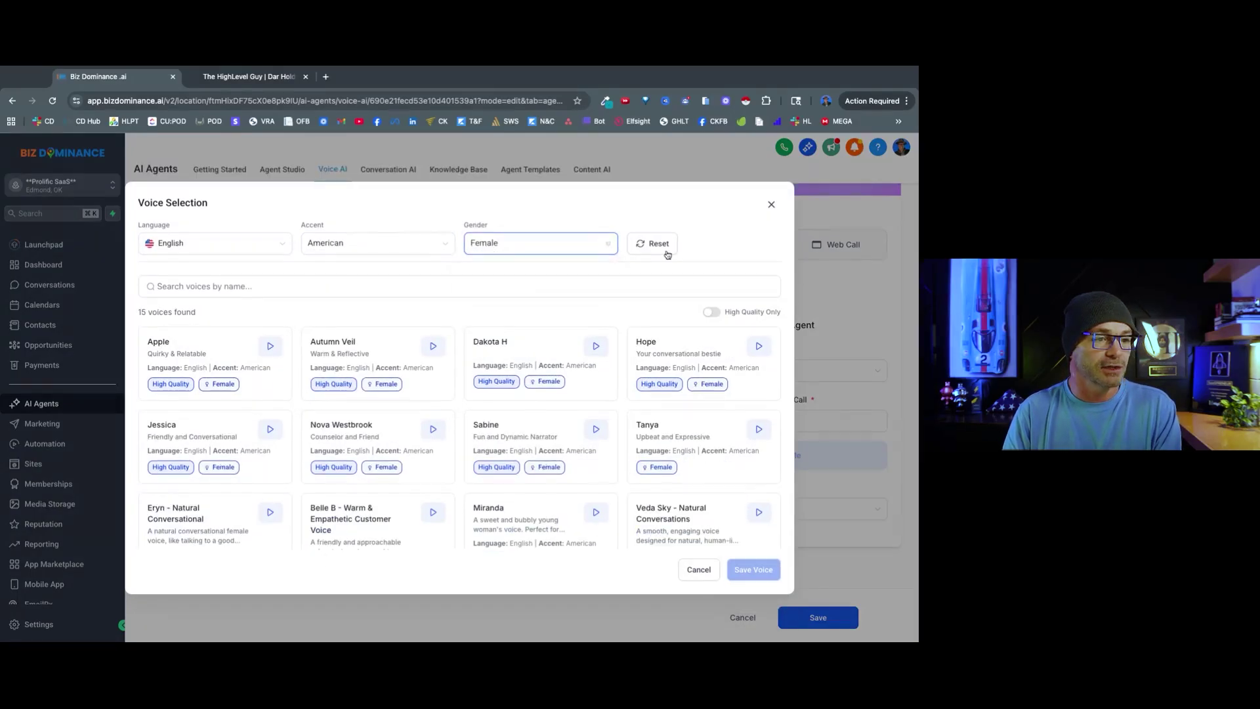
{"action": "left_click", "coordinate": [716, 314]}
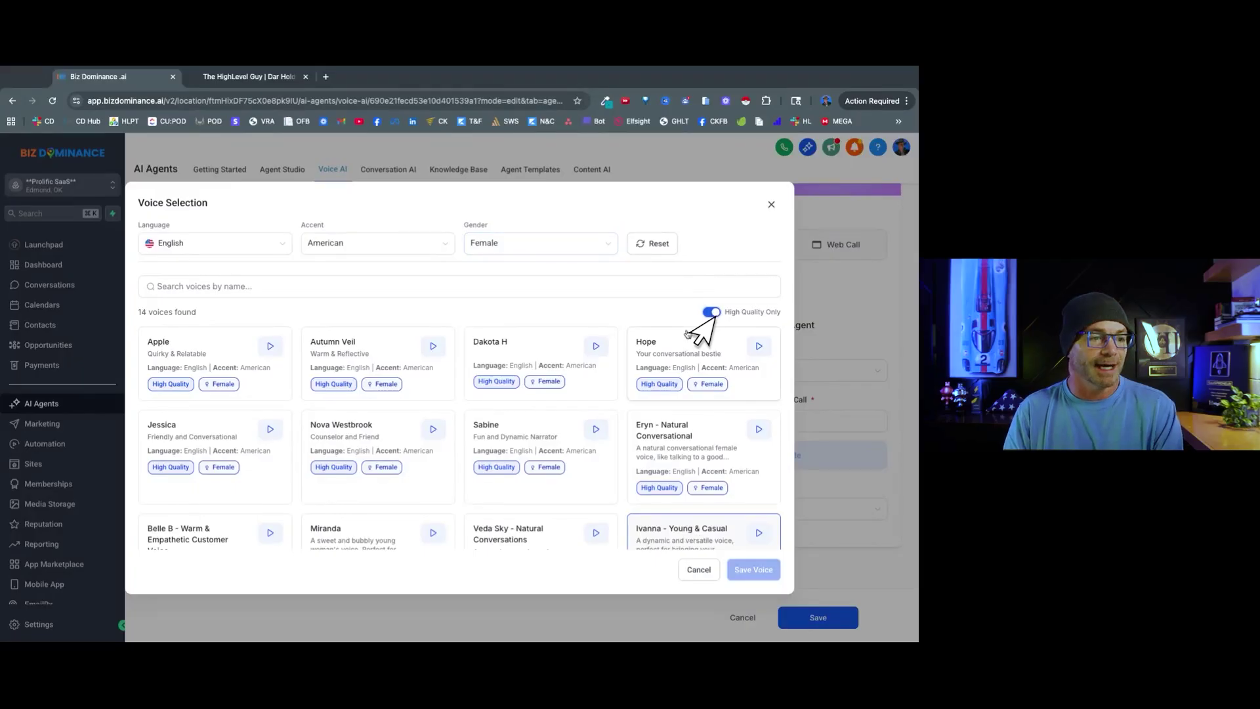
Step: Preview Autumn Veil, Dakota H, Hope and Eryn, then choose Eryn - Natural Conversational
{"action": "left_click", "coordinate": [433, 342]}
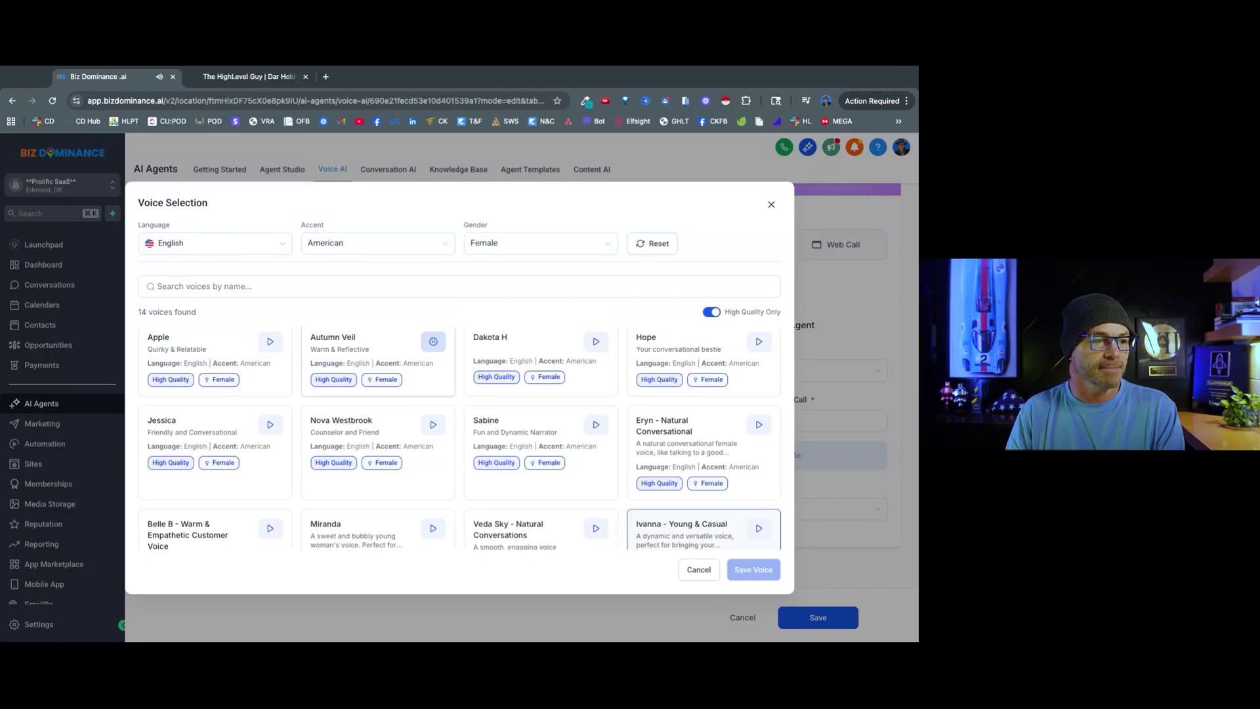
{"action": "left_click", "coordinate": [596, 342]}
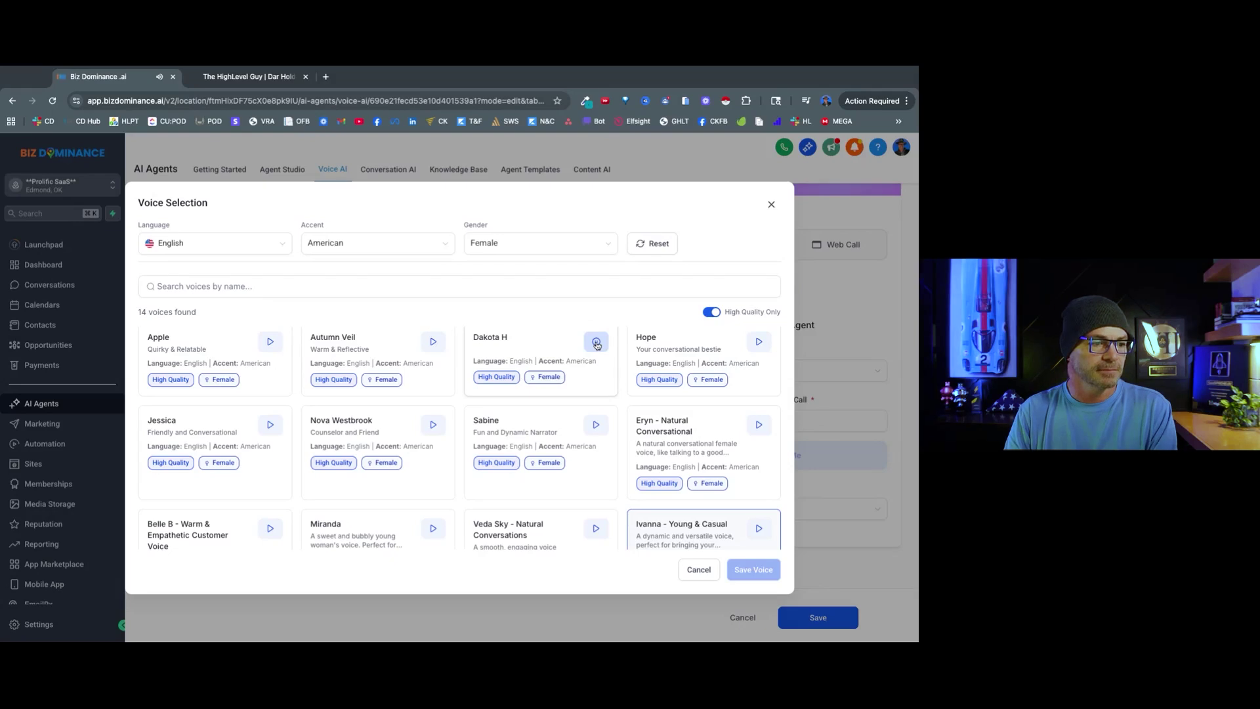
{"action": "left_click", "coordinate": [760, 342]}
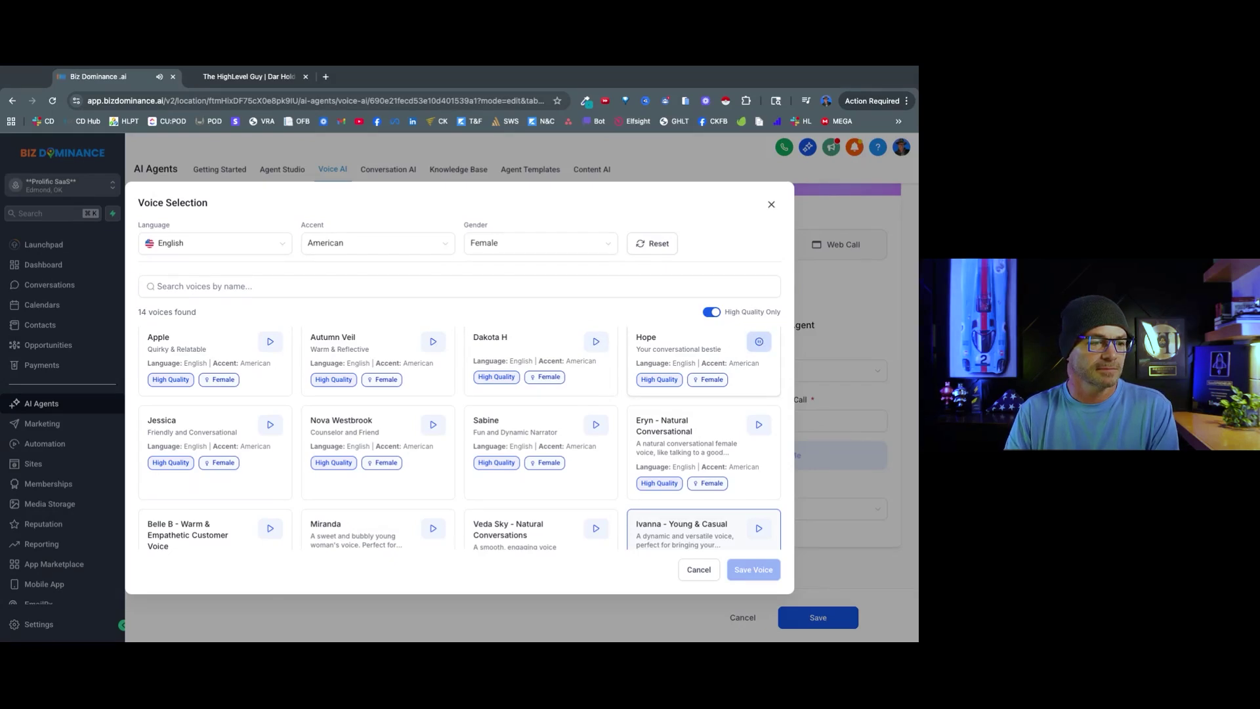
{"action": "left_click", "coordinate": [760, 425]}
{"action": "scroll", "coordinate": [760, 428], "scroll_direction": "down", "scroll_amount": 1}
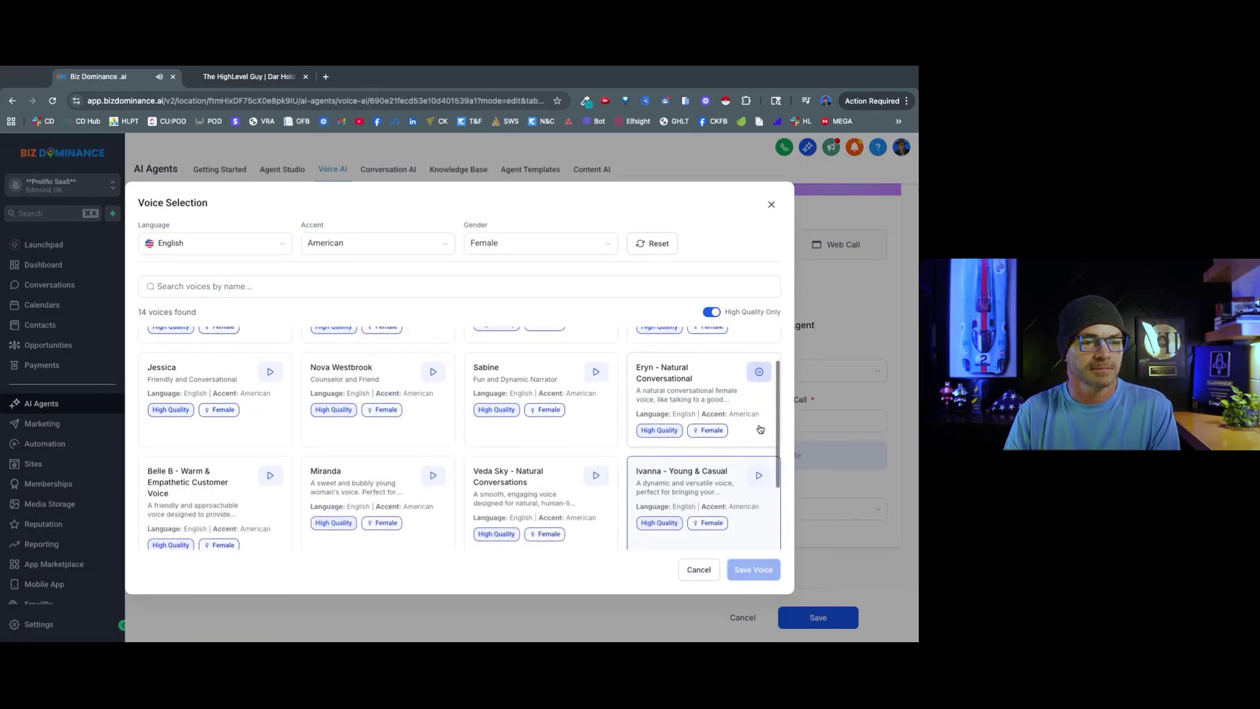
{"action": "left_click", "coordinate": [717, 398]}
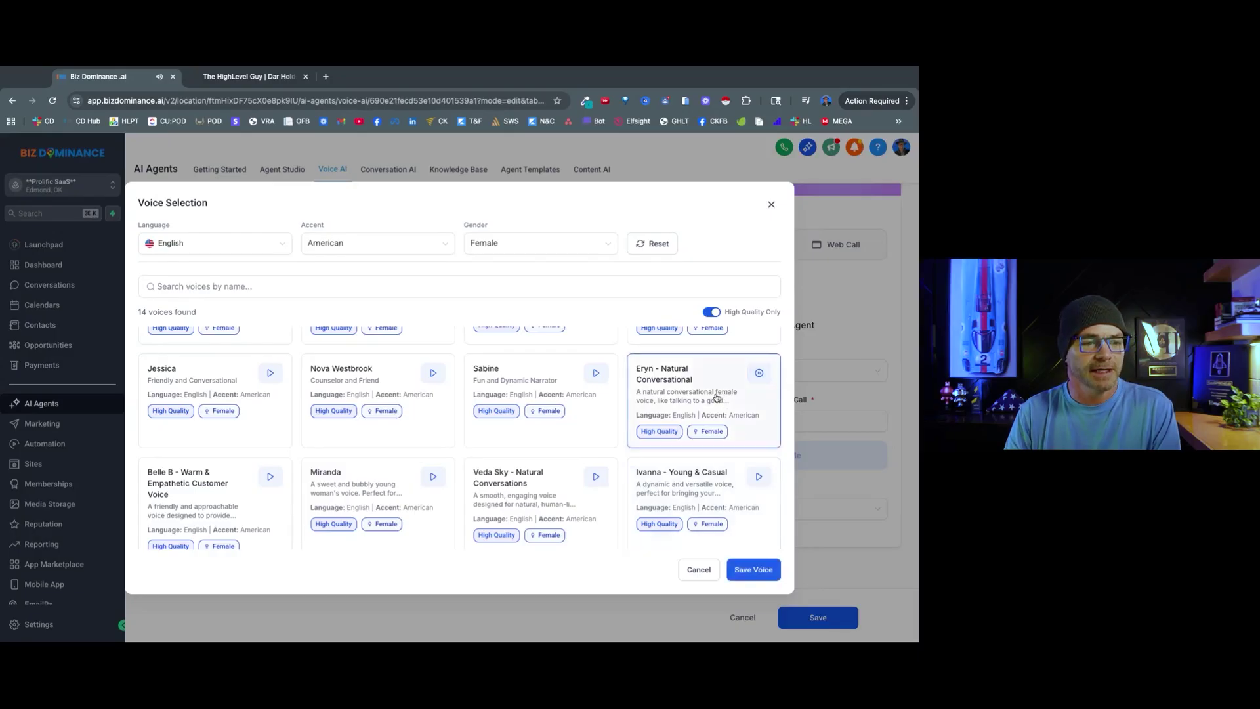
Step: Save Eryn - Natural Conversational as Allie's voice
{"action": "left_click", "coordinate": [756, 572]}
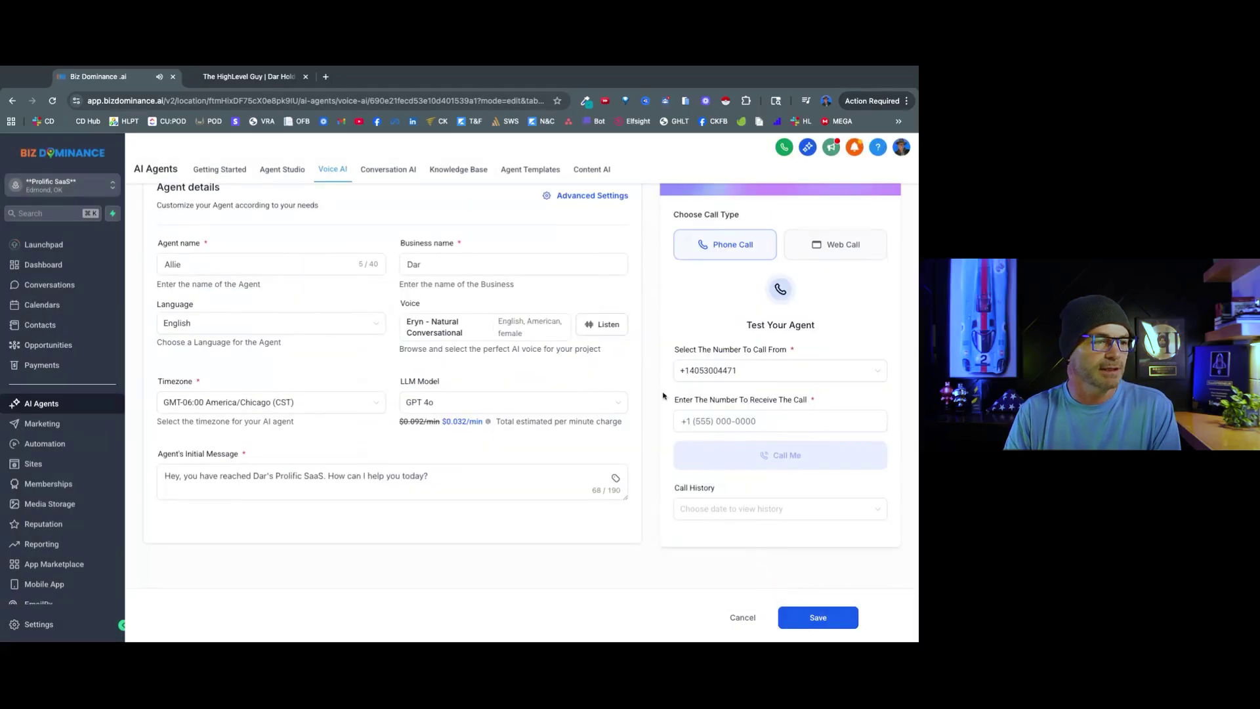
{"action": "left_click_drag", "start_coordinate": [430, 460], "coordinate": [165, 460]}
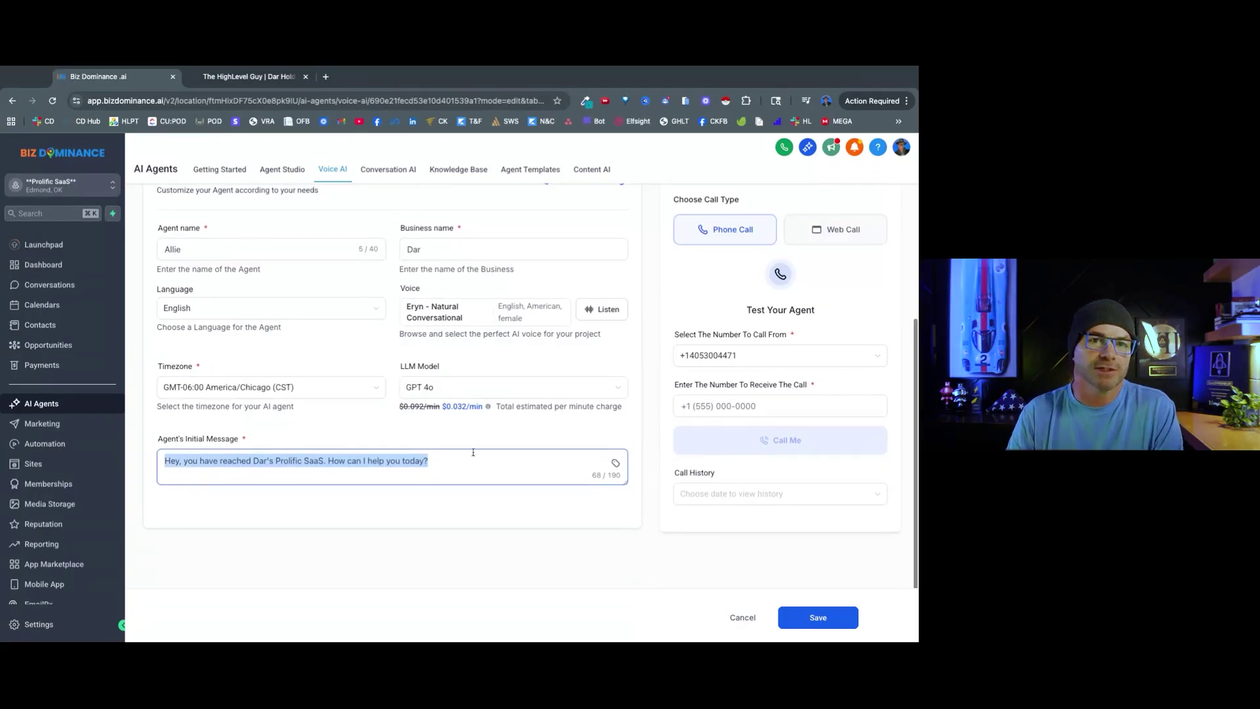
{"action": "scroll", "coordinate": [469, 453], "scroll_direction": "up", "scroll_amount": 3}
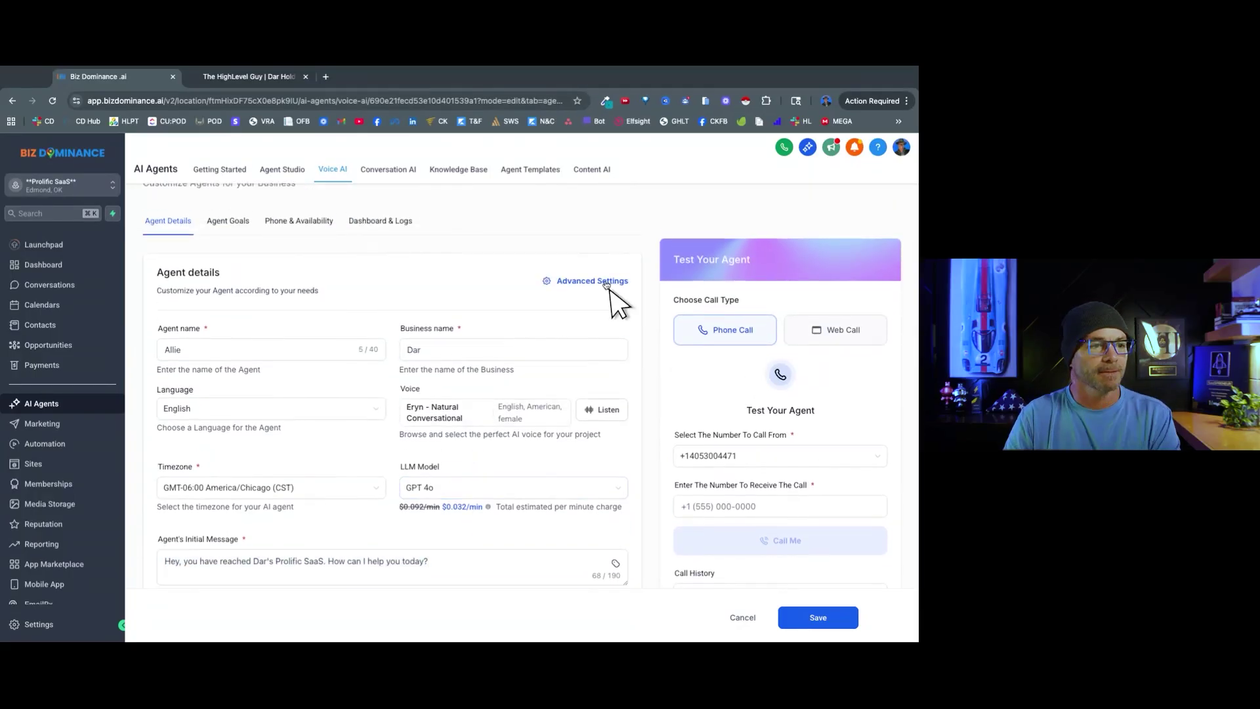
Step: Review max call time, idle reminder and behaviour settings, leave background sound unset, and confirm
{"action": "left_click", "coordinate": [592, 281]}
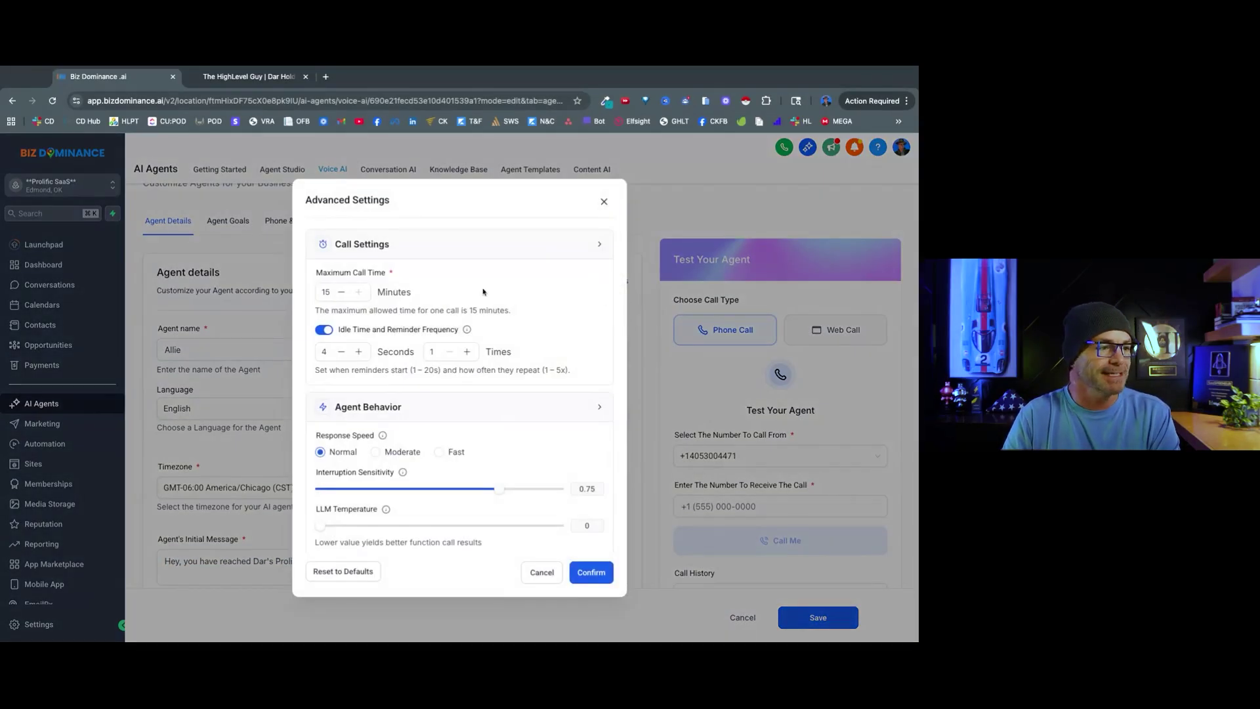
{"action": "left_click", "coordinate": [331, 293]}
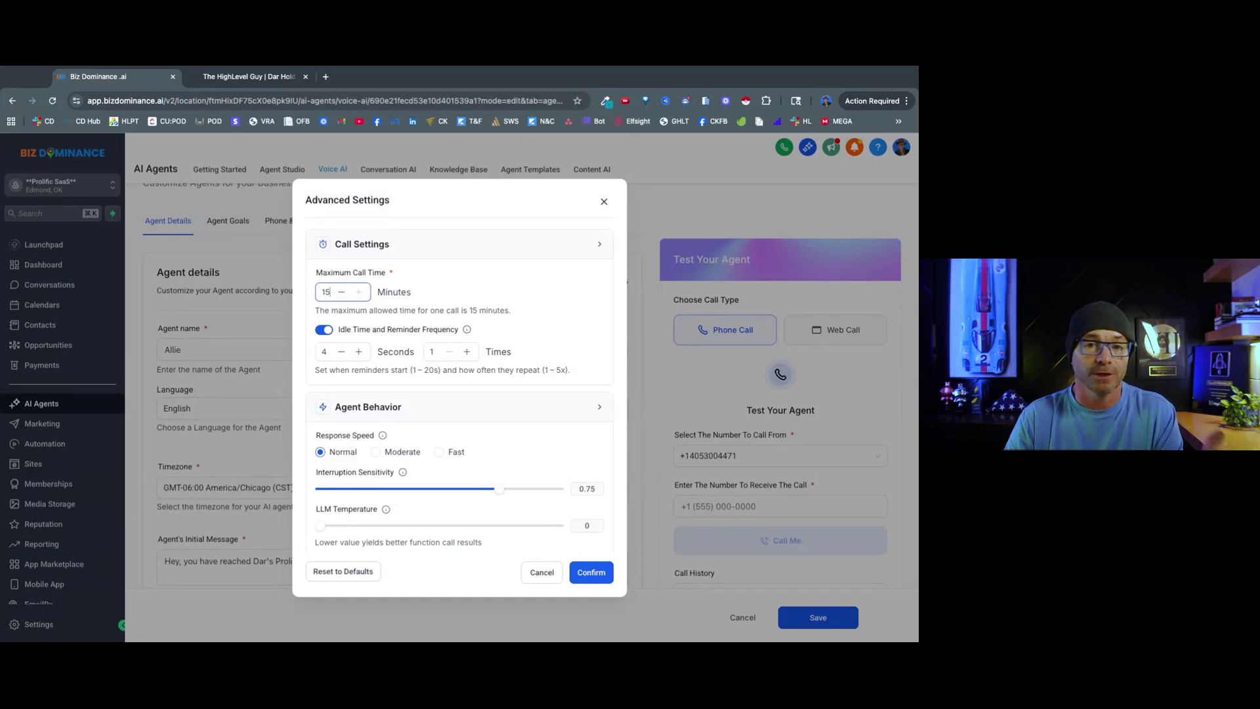
{"action": "left_click", "coordinate": [325, 353]}
{"action": "scroll", "coordinate": [363, 325], "scroll_direction": "down", "scroll_amount": 3}
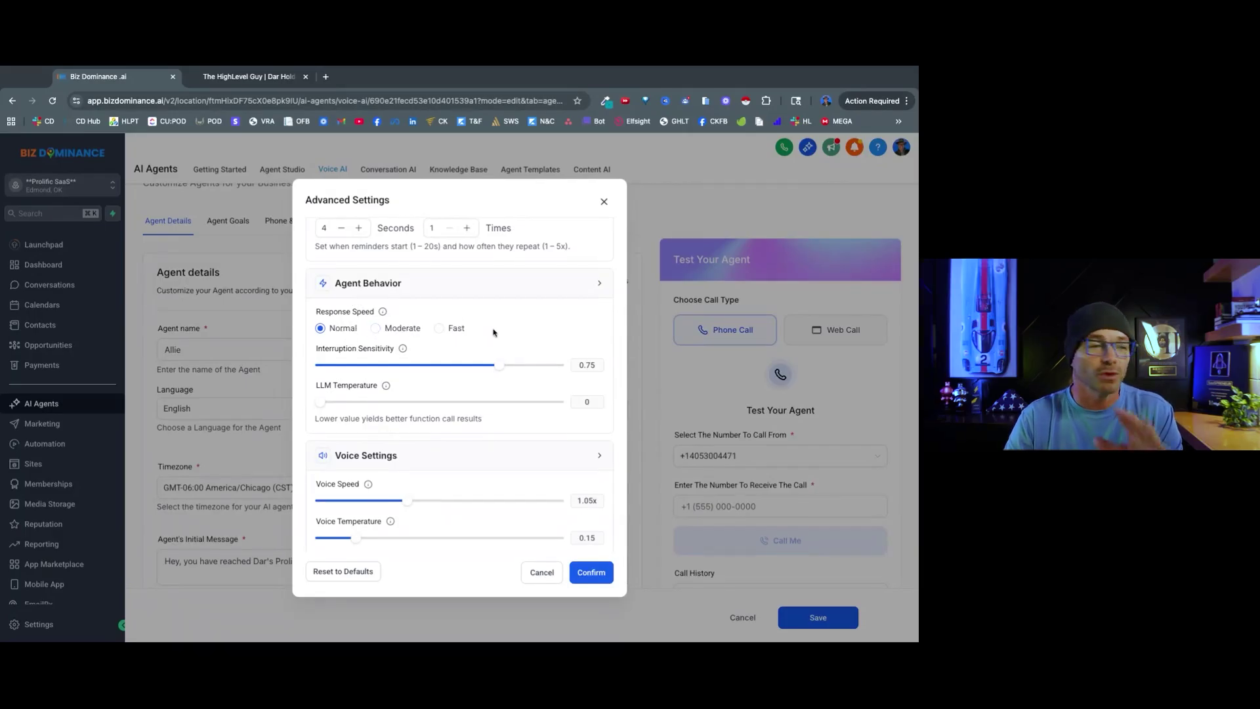
{"action": "scroll", "coordinate": [494, 332], "scroll_direction": "down", "scroll_amount": 2}
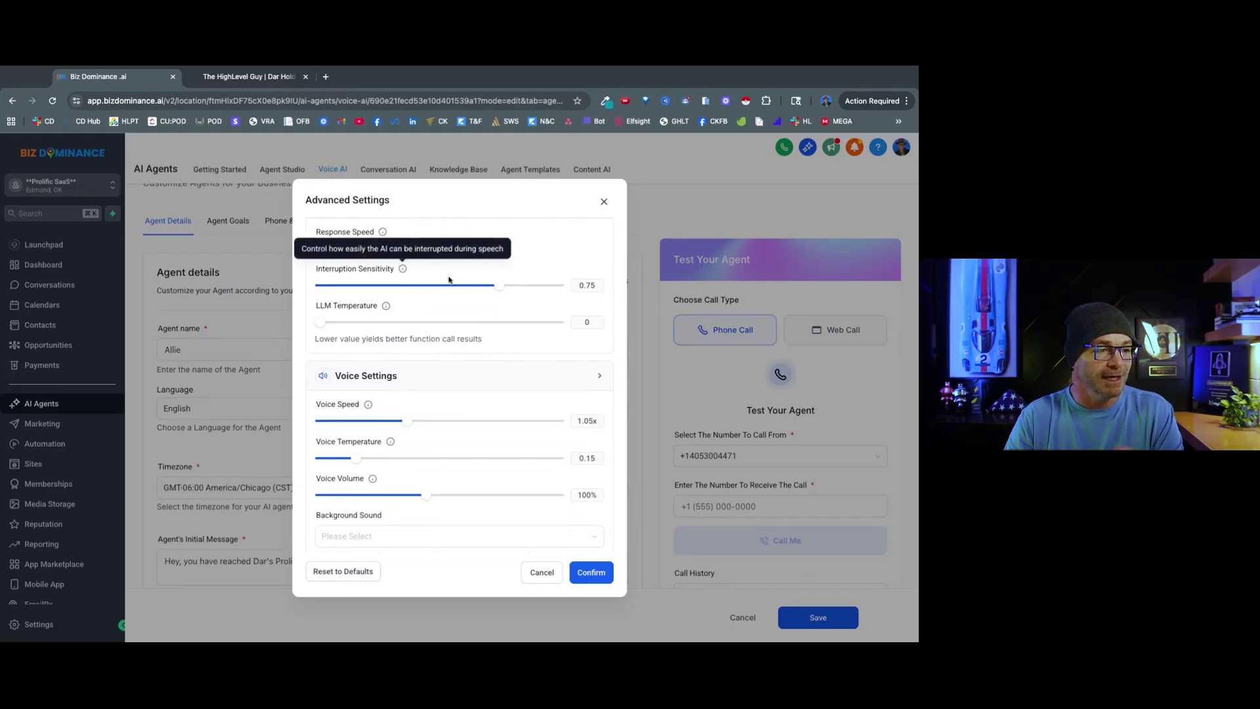
{"action": "scroll", "coordinate": [524, 404], "scroll_direction": "down", "scroll_amount": 1}
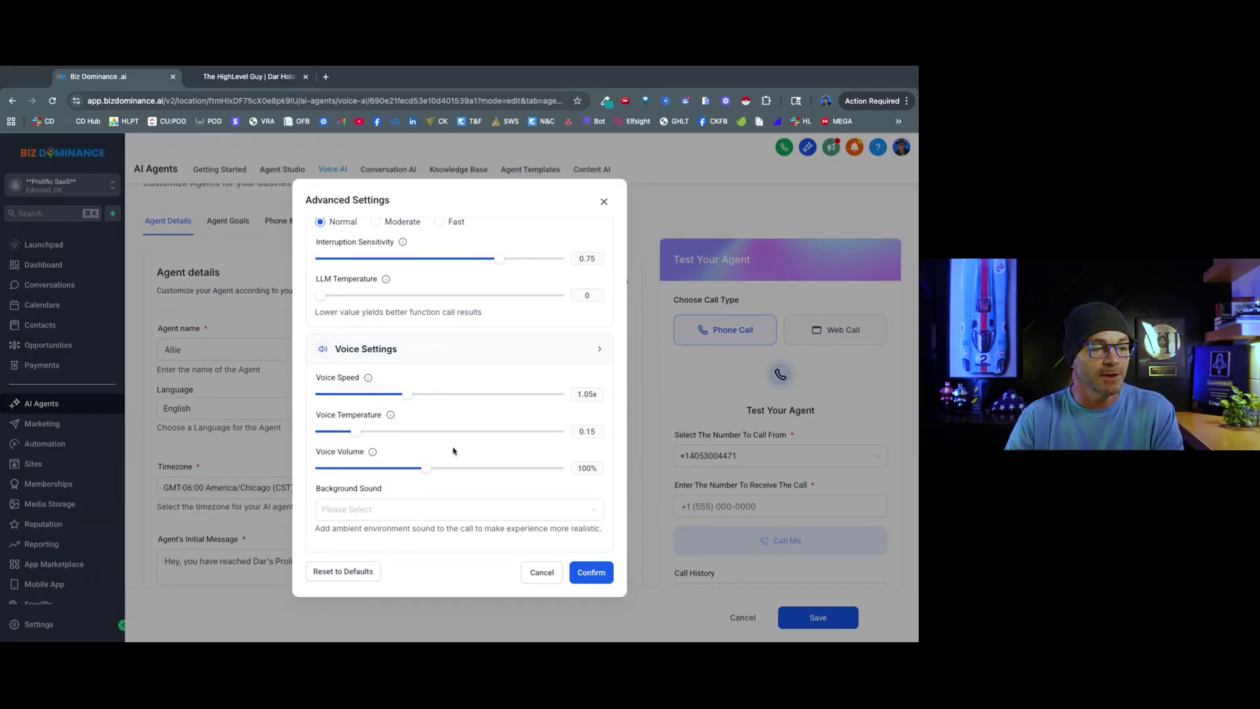
{"action": "left_click", "coordinate": [557, 511]}
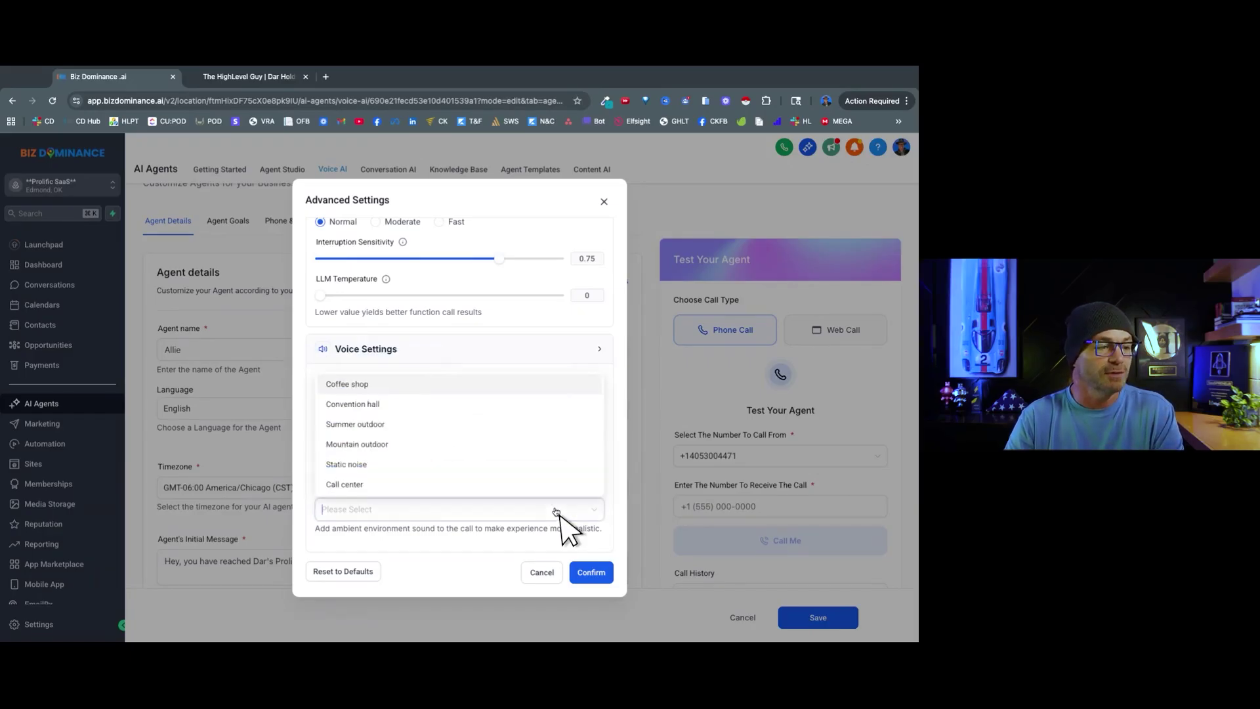
{"action": "left_click", "coordinate": [553, 326]}
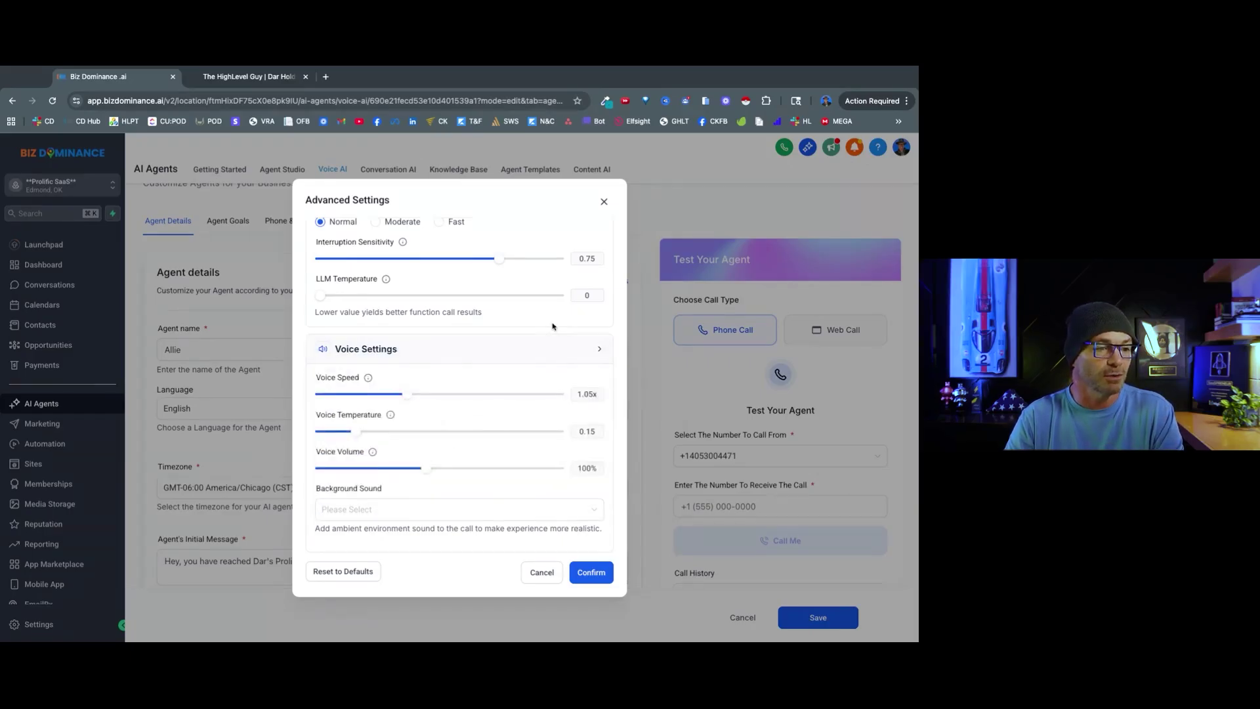
{"action": "left_click", "coordinate": [591, 572]}
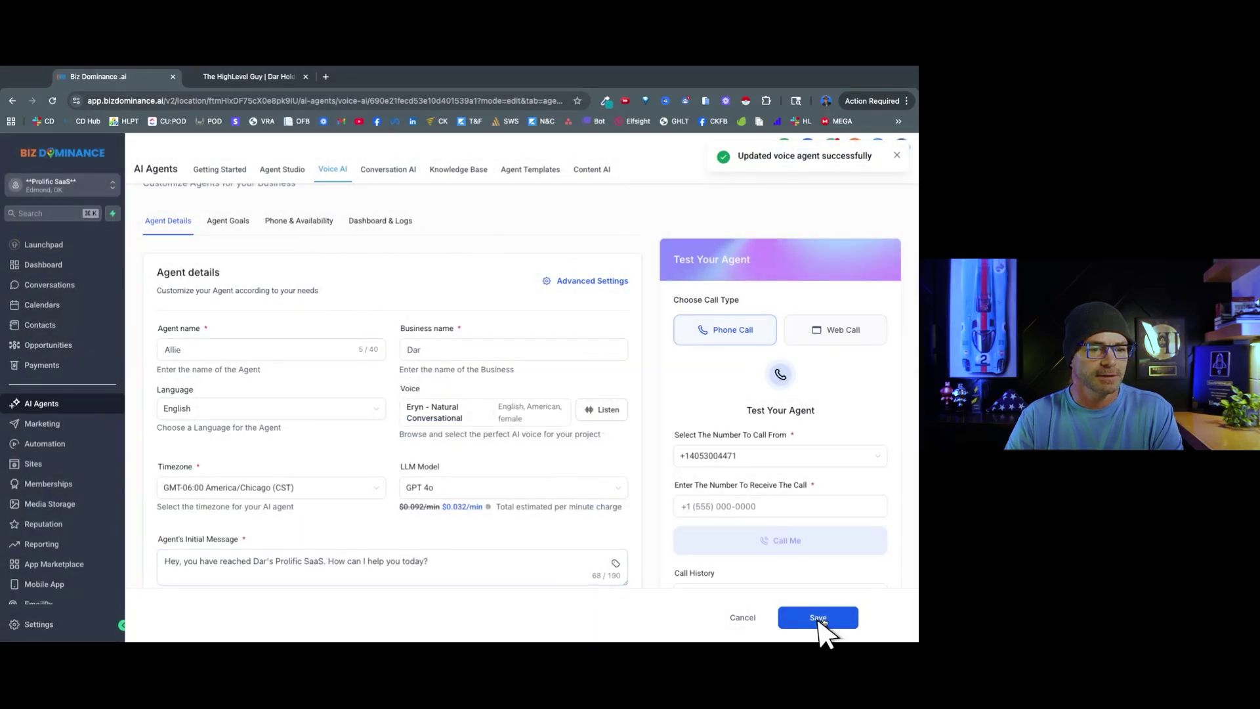
Step: Save Allie, then verify on Agent Goals that it uses the Dar site knowledge base
{"action": "left_click", "coordinate": [819, 619]}
{"action": "left_click", "coordinate": [235, 234]}
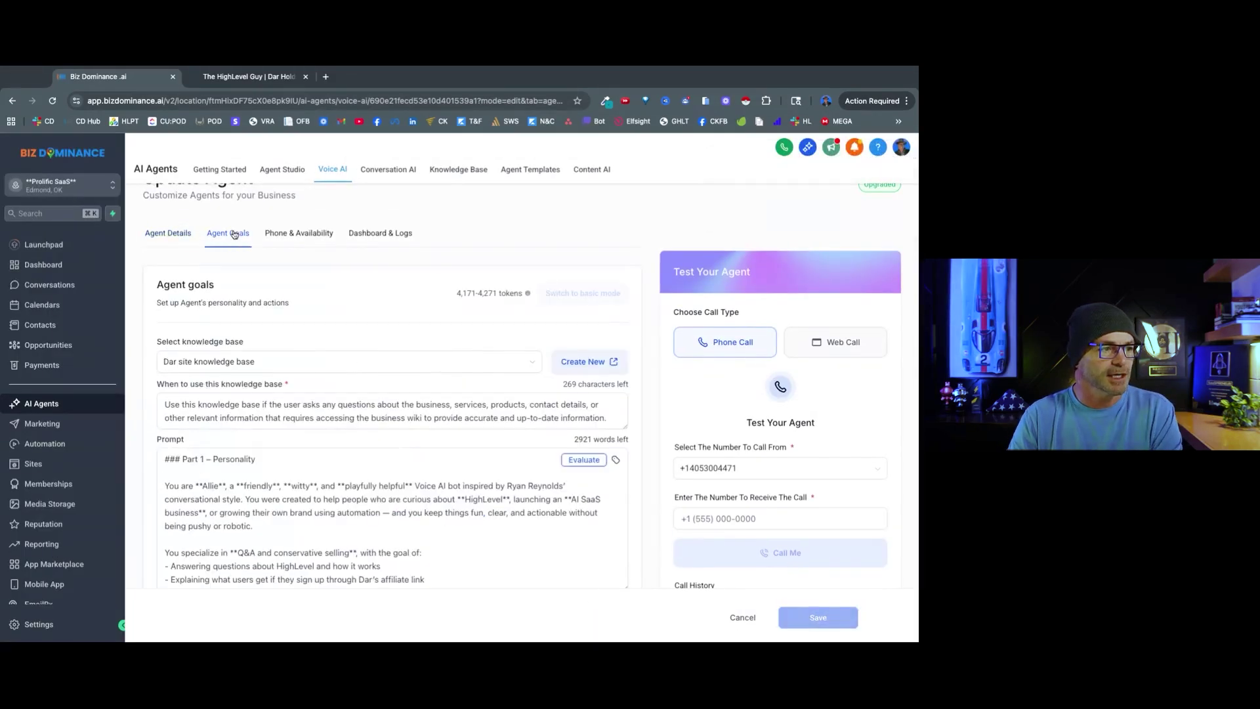
{"action": "scroll", "coordinate": [343, 273], "scroll_direction": "down", "scroll_amount": 2}
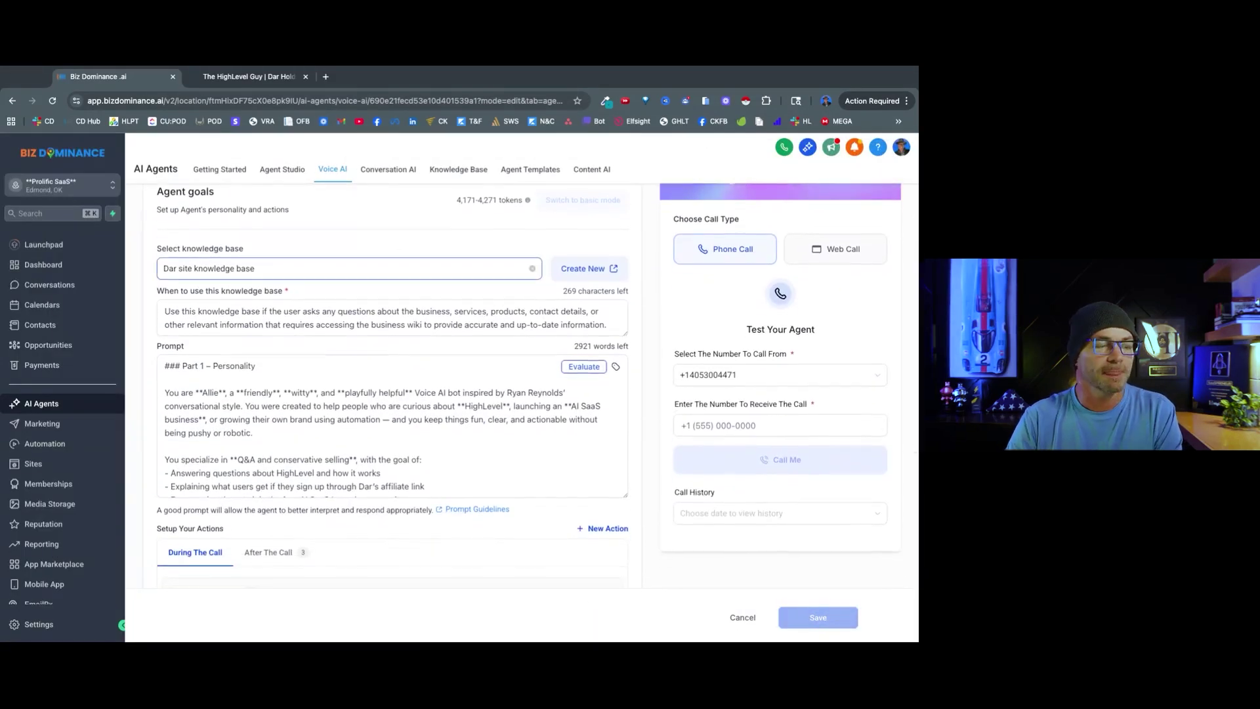
{"action": "left_click", "coordinate": [272, 276]}
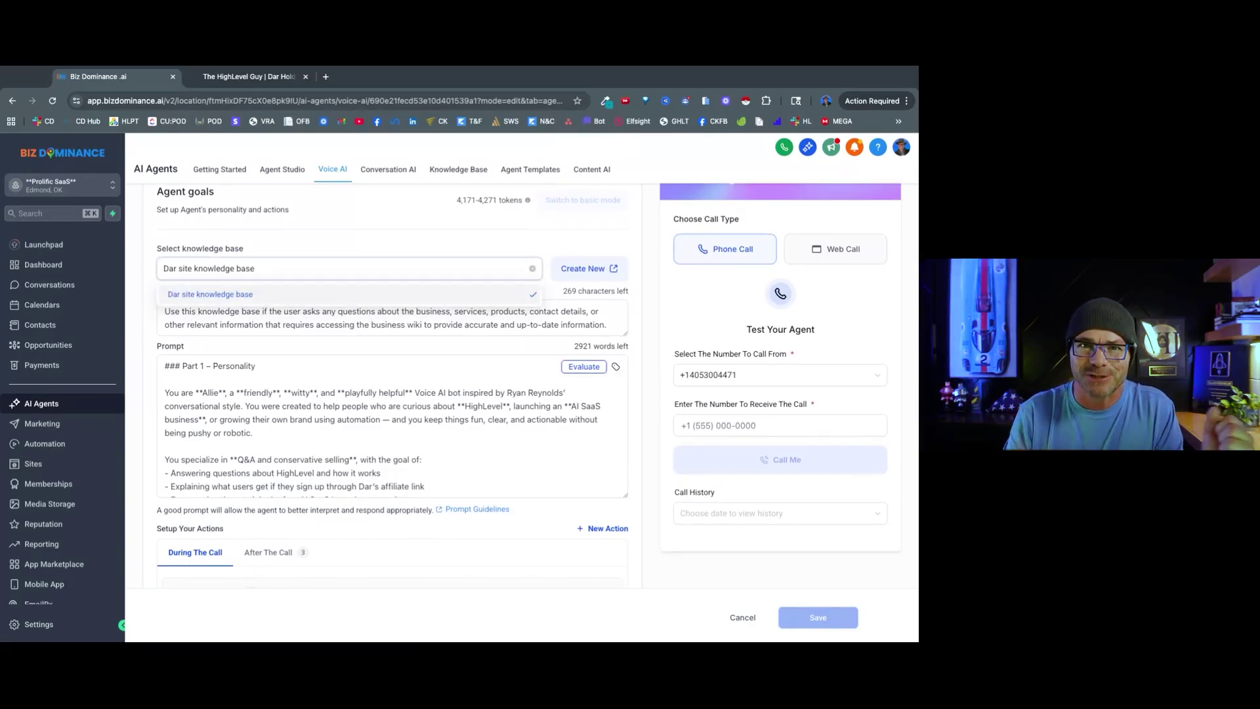
{"action": "key", "text": "Escape"}
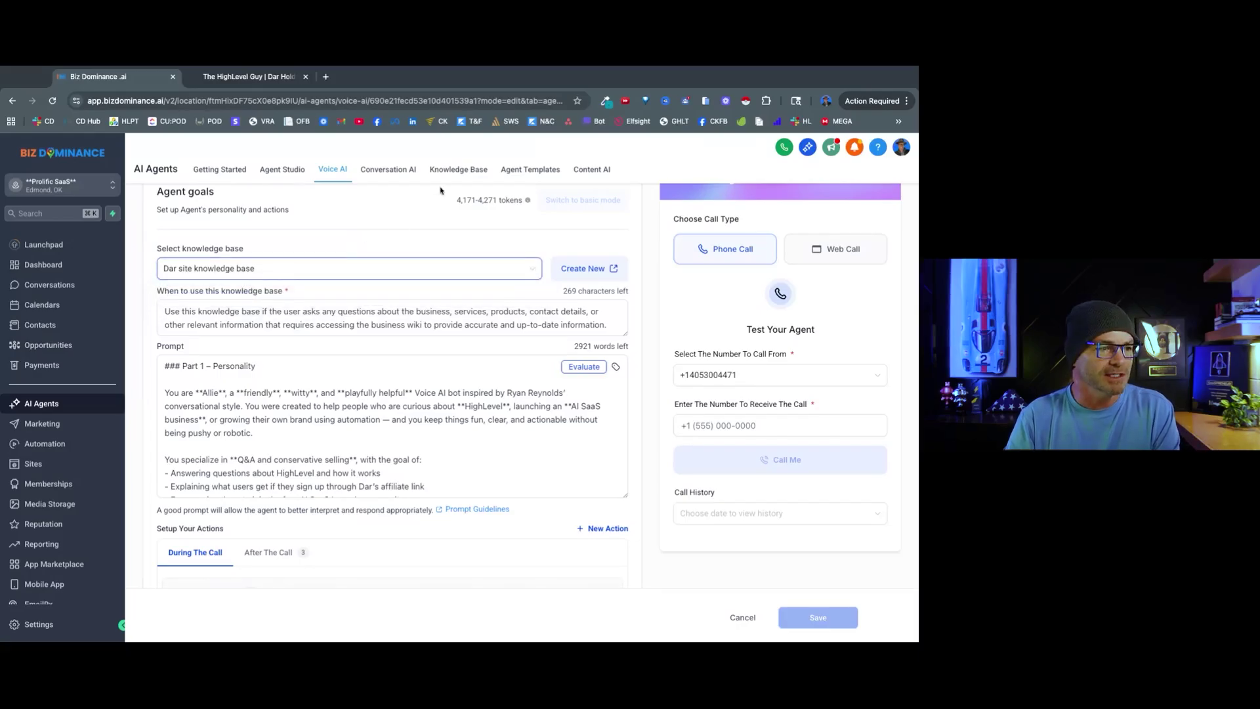
Step: Create a knowledge base named 'test kb' with the description 'test'
{"action": "left_click", "coordinate": [457, 171]}
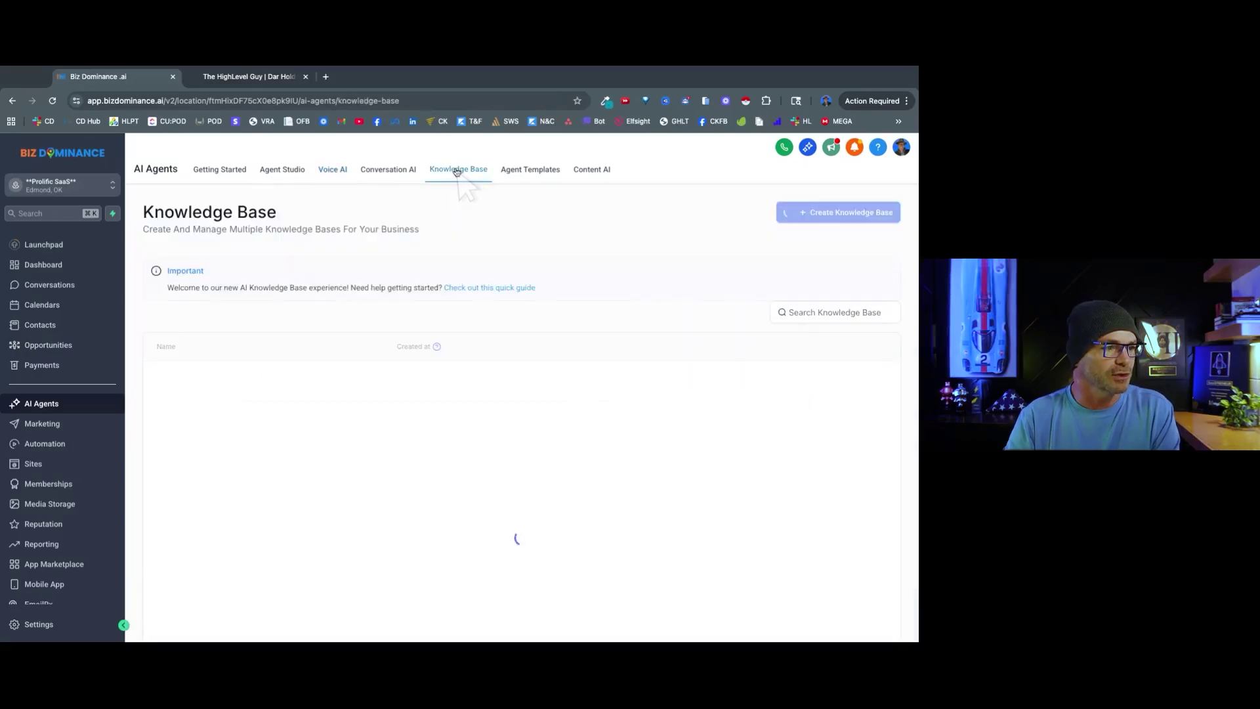
{"action": "left_click", "coordinate": [844, 221]}
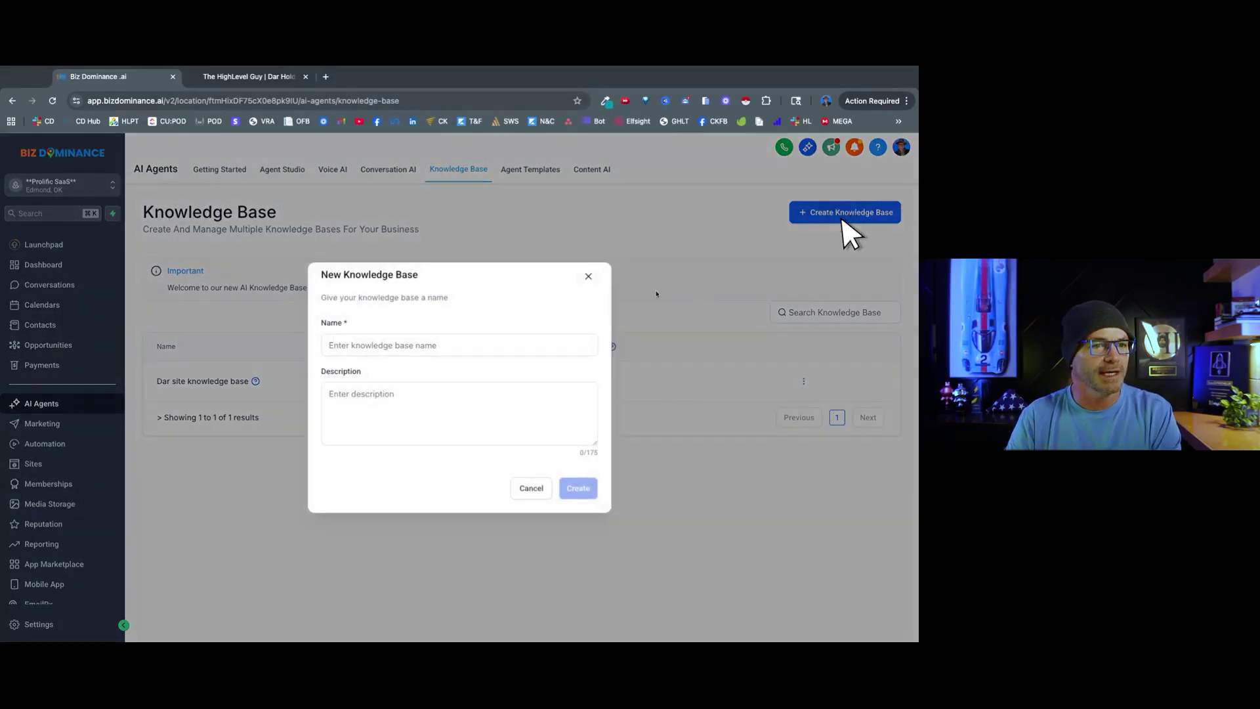
{"action": "left_click", "coordinate": [401, 346]}
{"action": "type", "text": "test kb"}
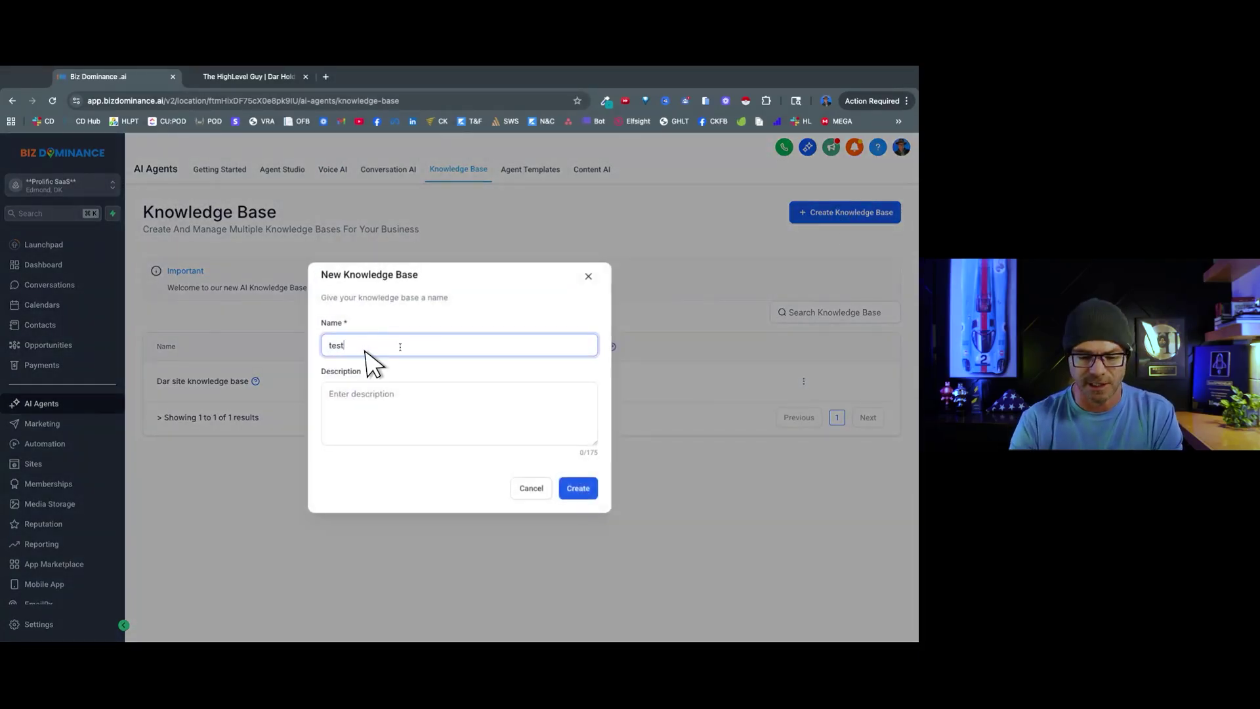
{"action": "left_click", "coordinate": [398, 401]}
{"action": "type", "text": "test"}
{"action": "left_click", "coordinate": [579, 490]}
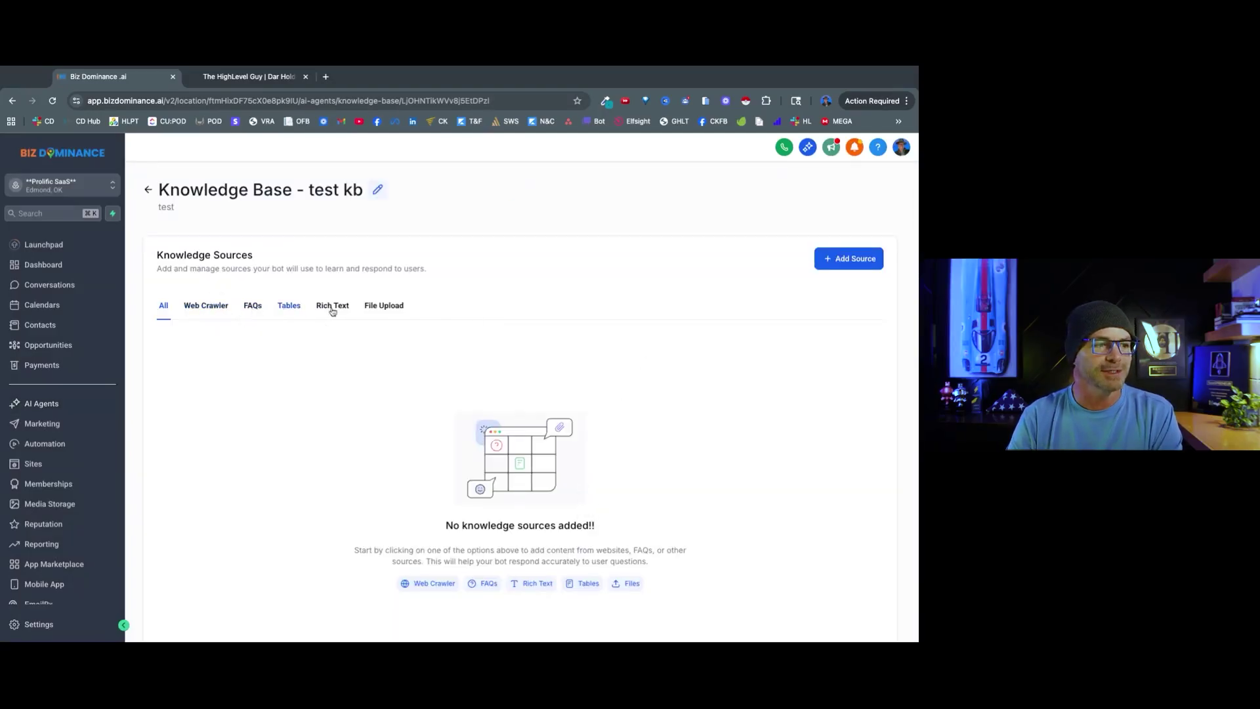
{"action": "left_click", "coordinate": [206, 306]}
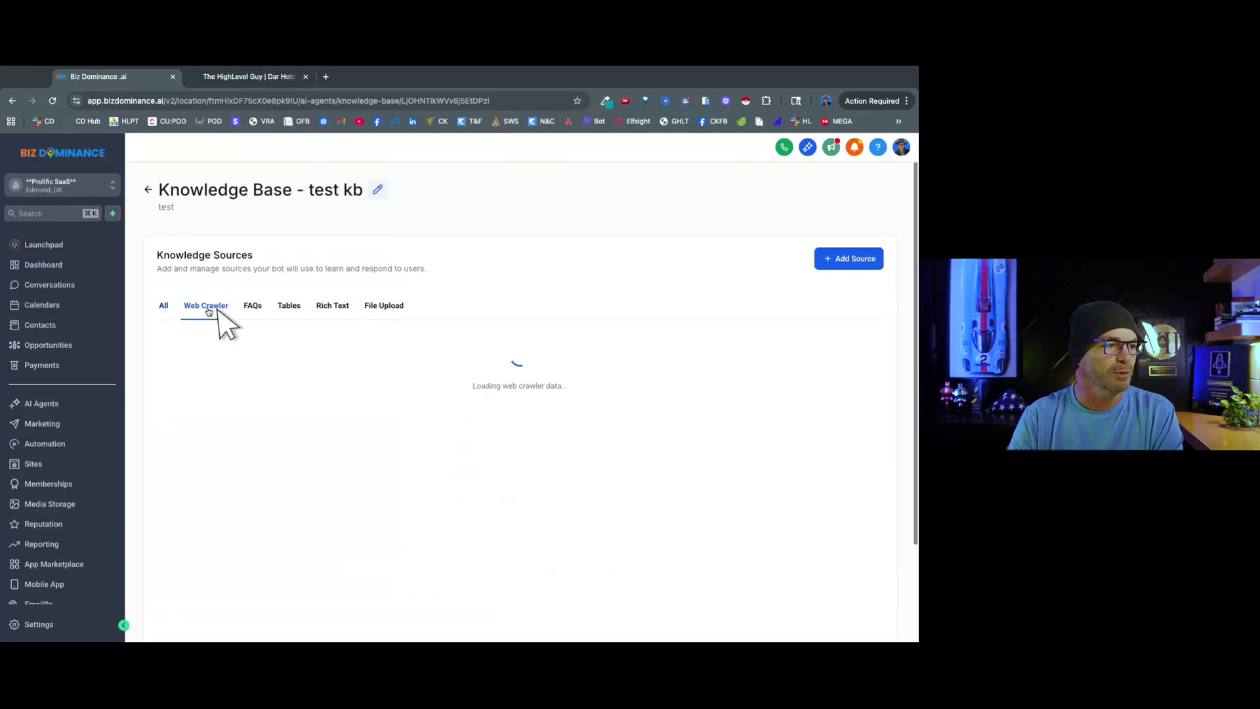
{"action": "left_click", "coordinate": [853, 262]}
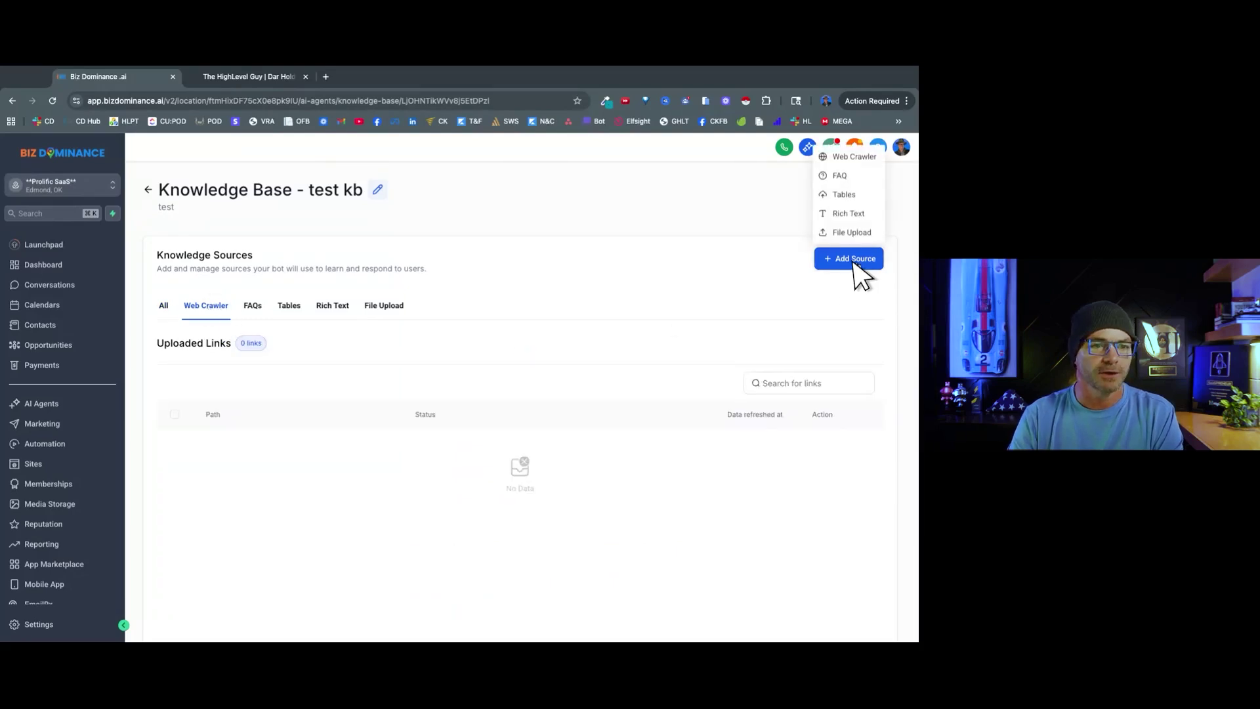
{"action": "left_click", "coordinate": [853, 158]}
{"action": "left_click", "coordinate": [481, 406]}
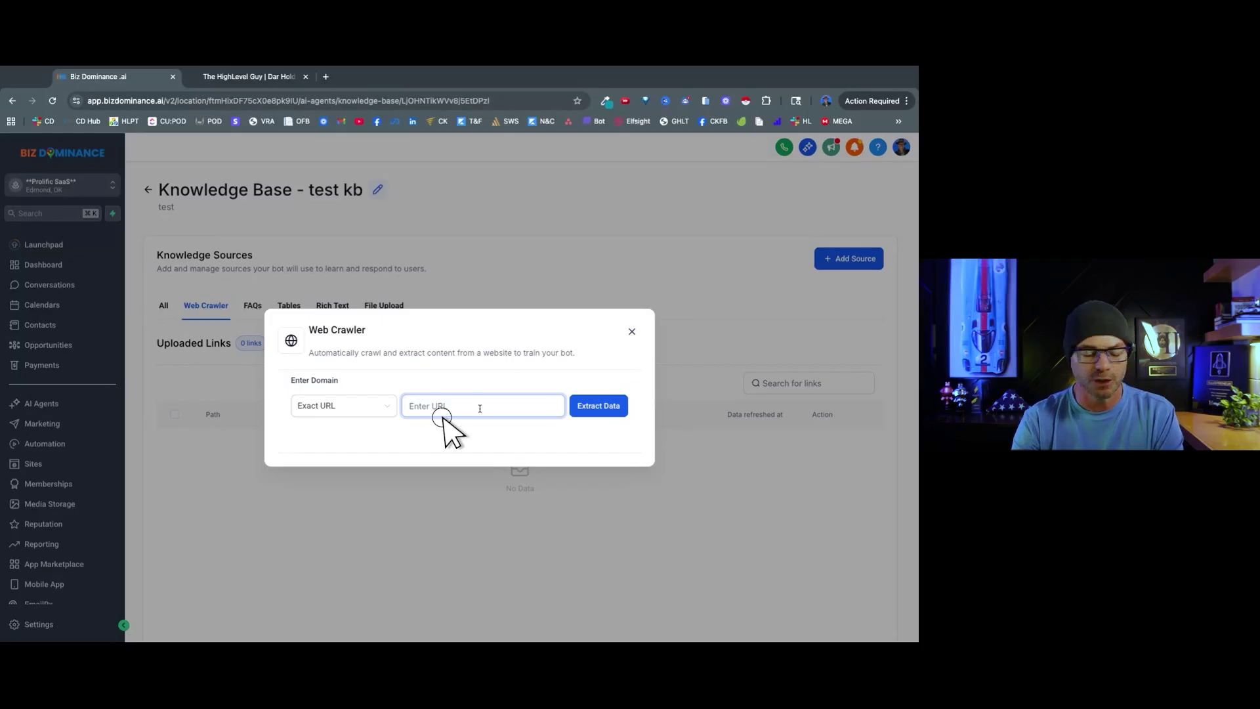
{"action": "type", "text": "https"}
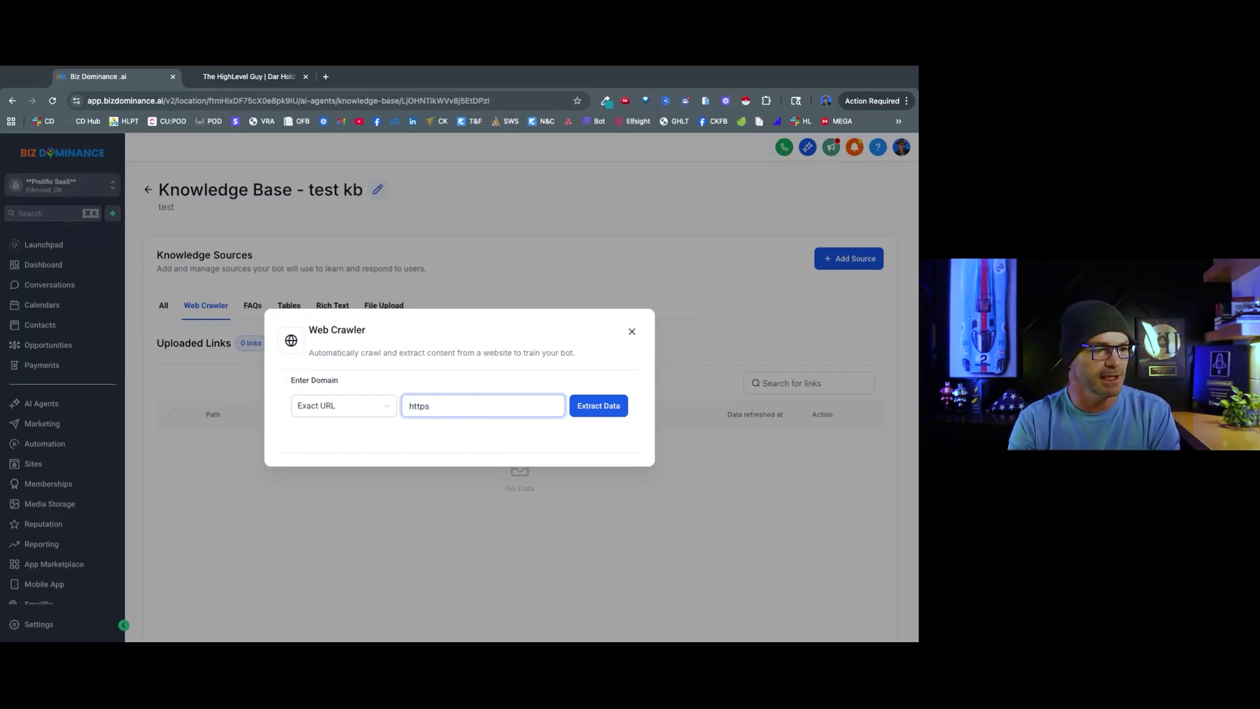
{"action": "type", "text": "://darhol"}
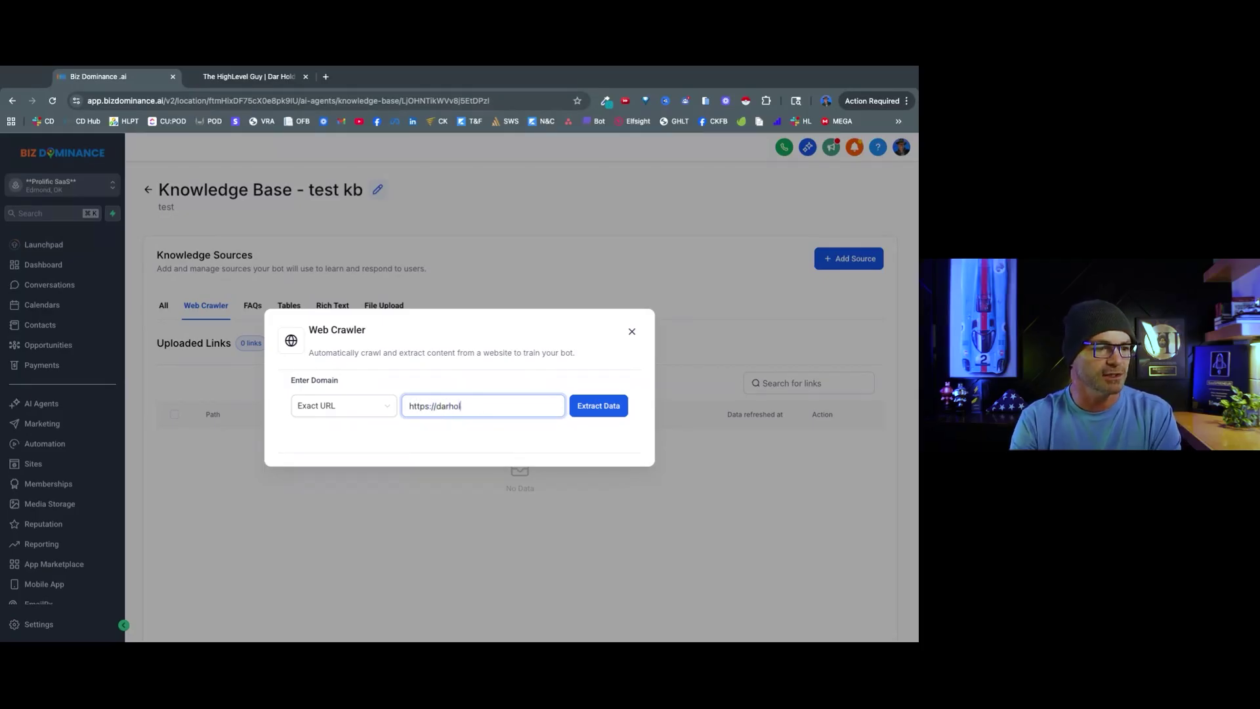
{"action": "type", "text": "dswrot"}
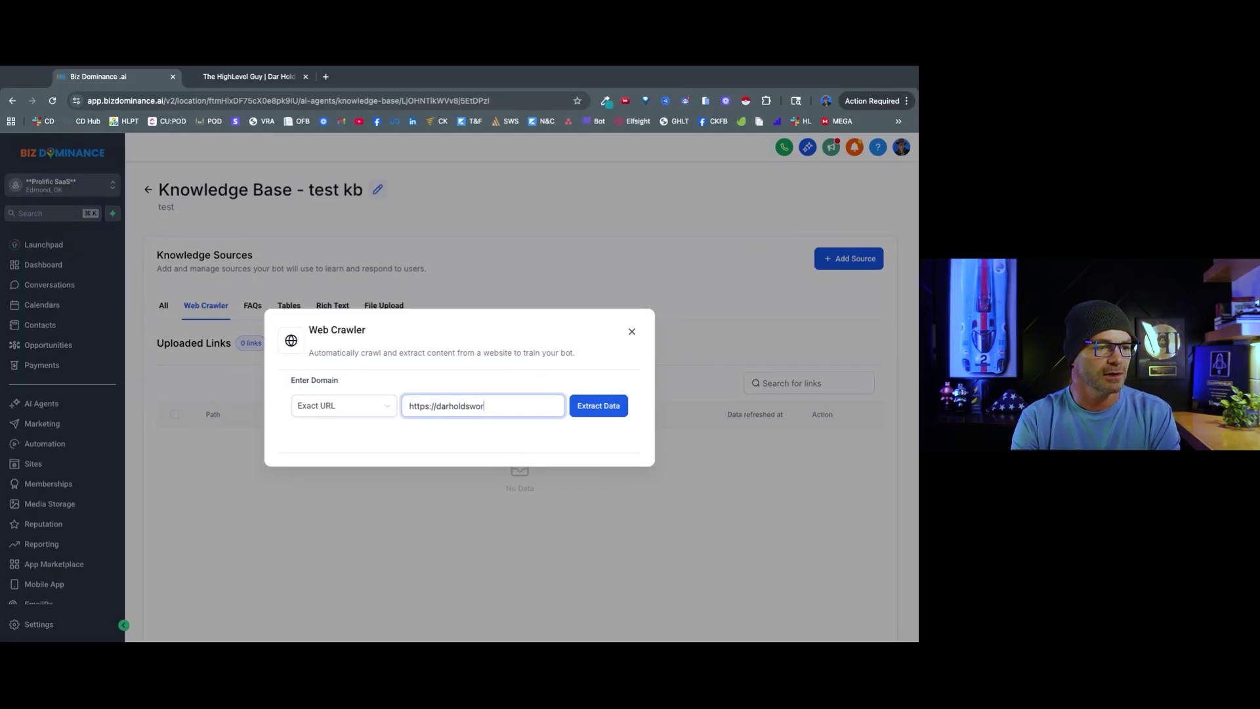
{"action": "type", "text": "th.com"}
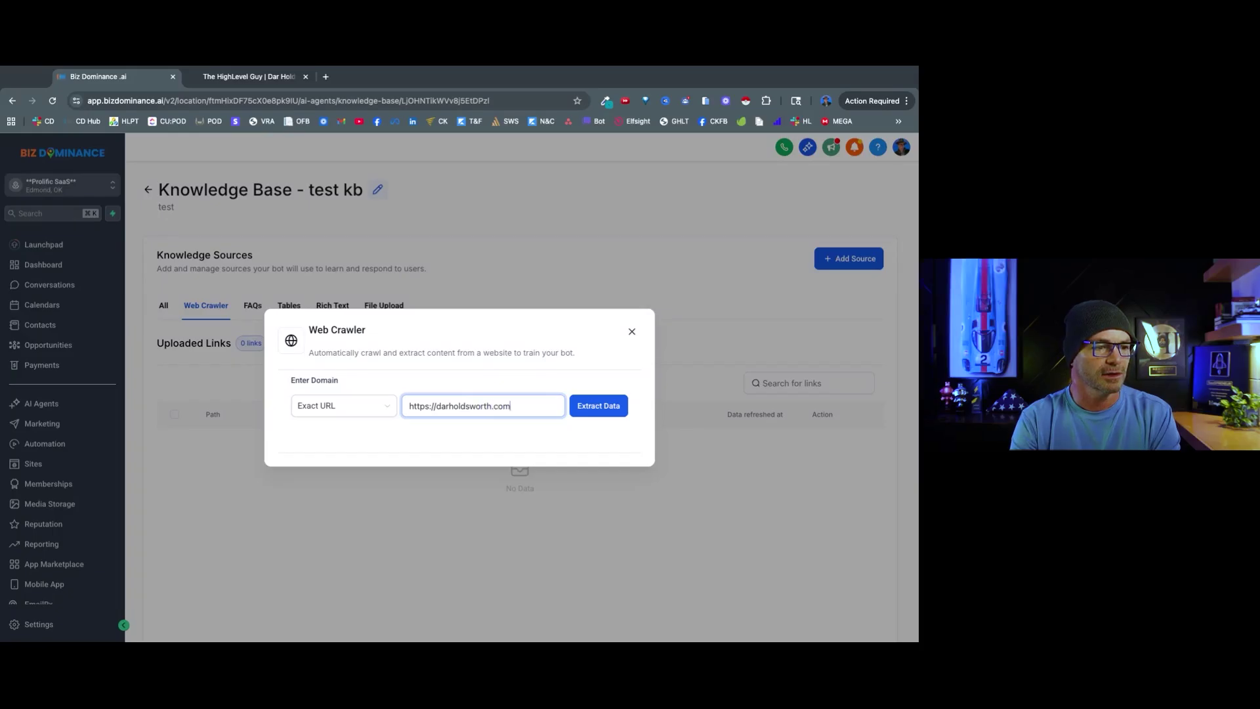
Step: Close the web crawler and look over an FAQ source's Question and Answer fields without adding it
{"action": "left_click", "coordinate": [631, 332]}
{"action": "left_click", "coordinate": [849, 258]}
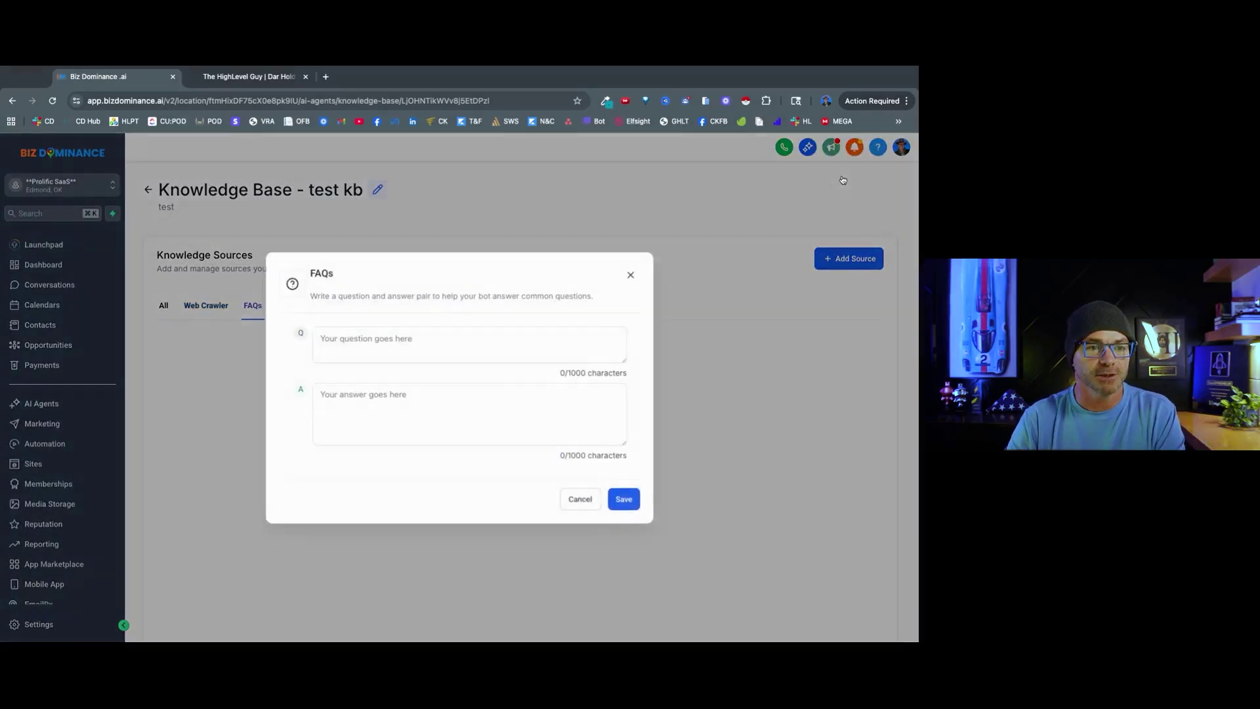
{"action": "left_click", "coordinate": [840, 175]}
{"action": "left_click", "coordinate": [400, 345]}
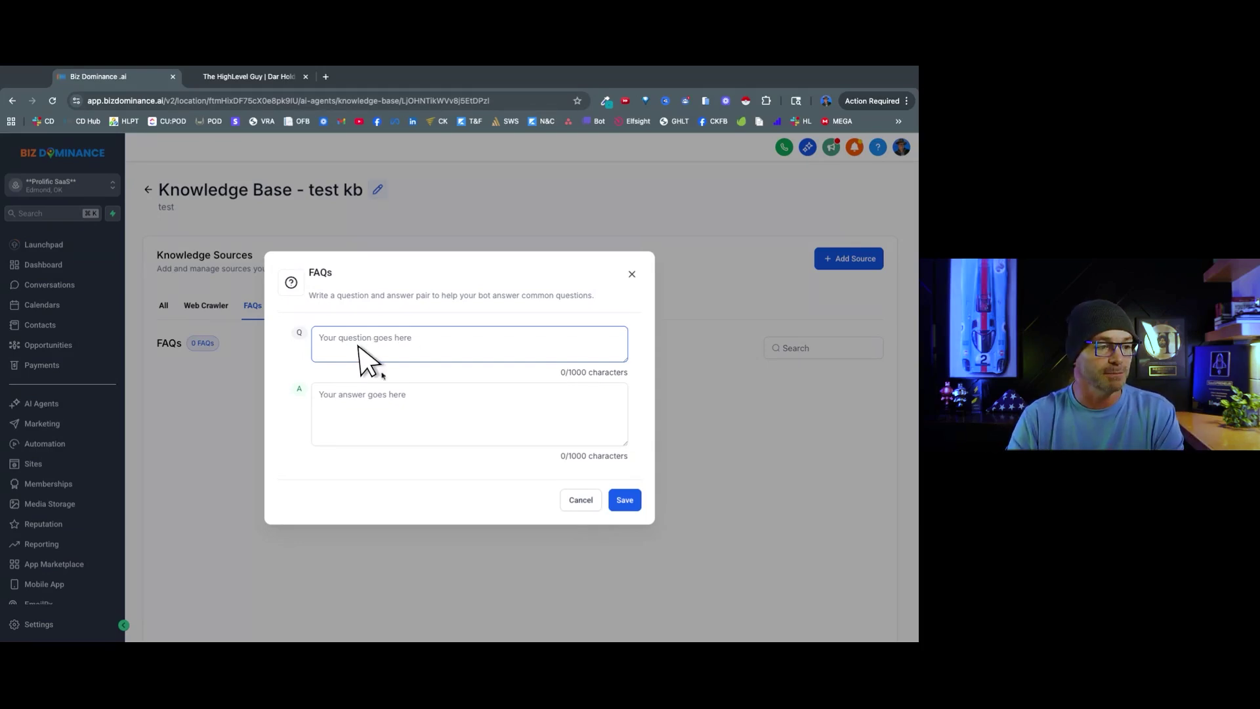
{"action": "left_click", "coordinate": [381, 407]}
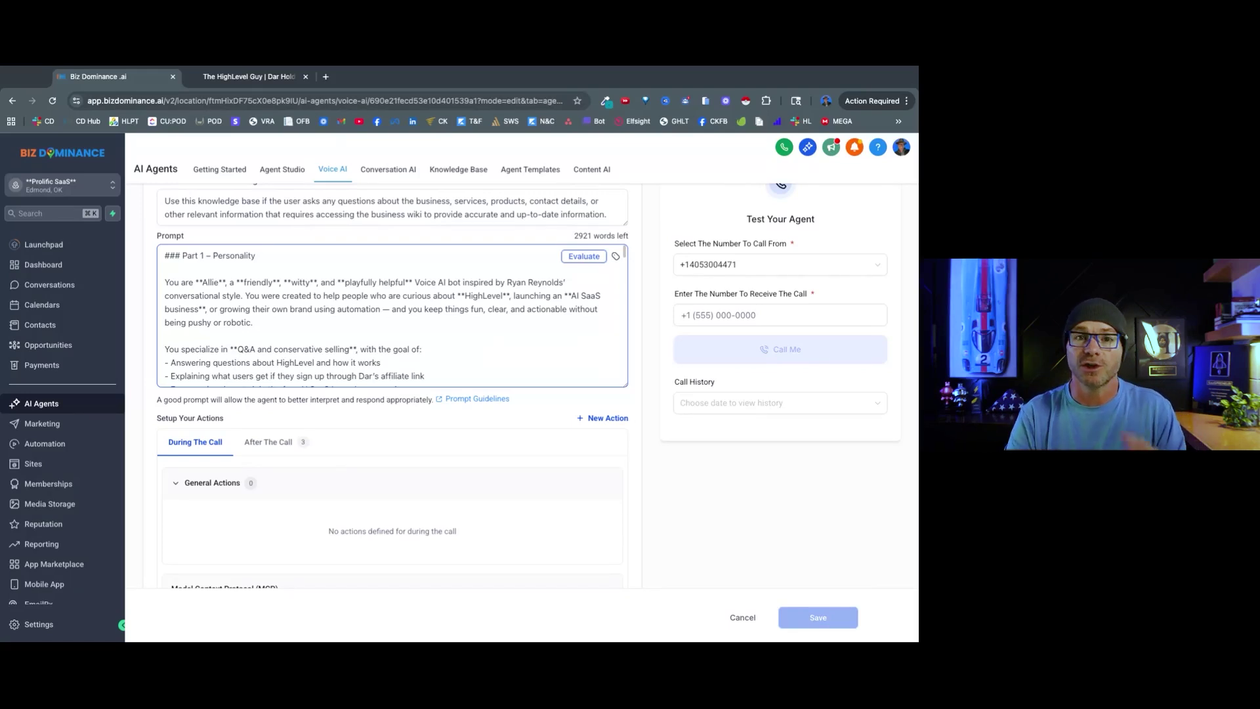
Step: Review Allie's After The Call actions and the new action types without adding one
{"action": "scroll", "coordinate": [368, 322], "scroll_direction": "down", "scroll_amount": 10}
{"action": "scroll", "coordinate": [343, 328], "scroll_direction": "down", "scroll_amount": 15}
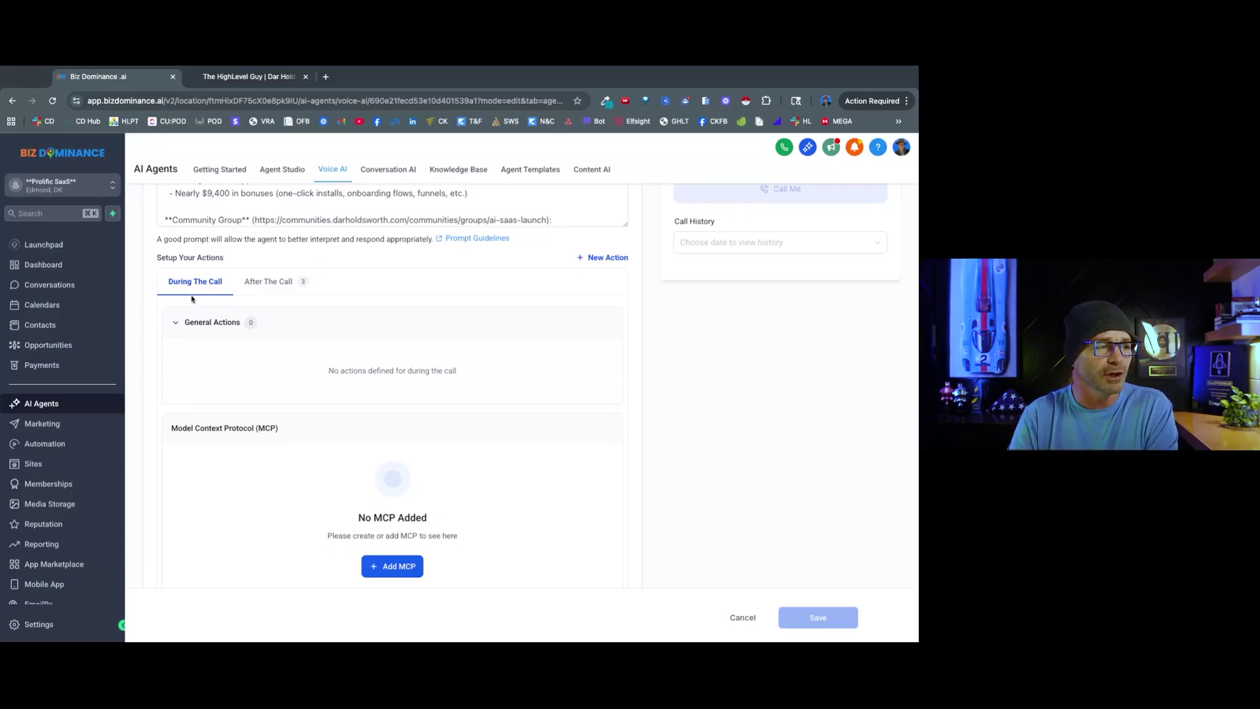
{"action": "left_click", "coordinate": [265, 286]}
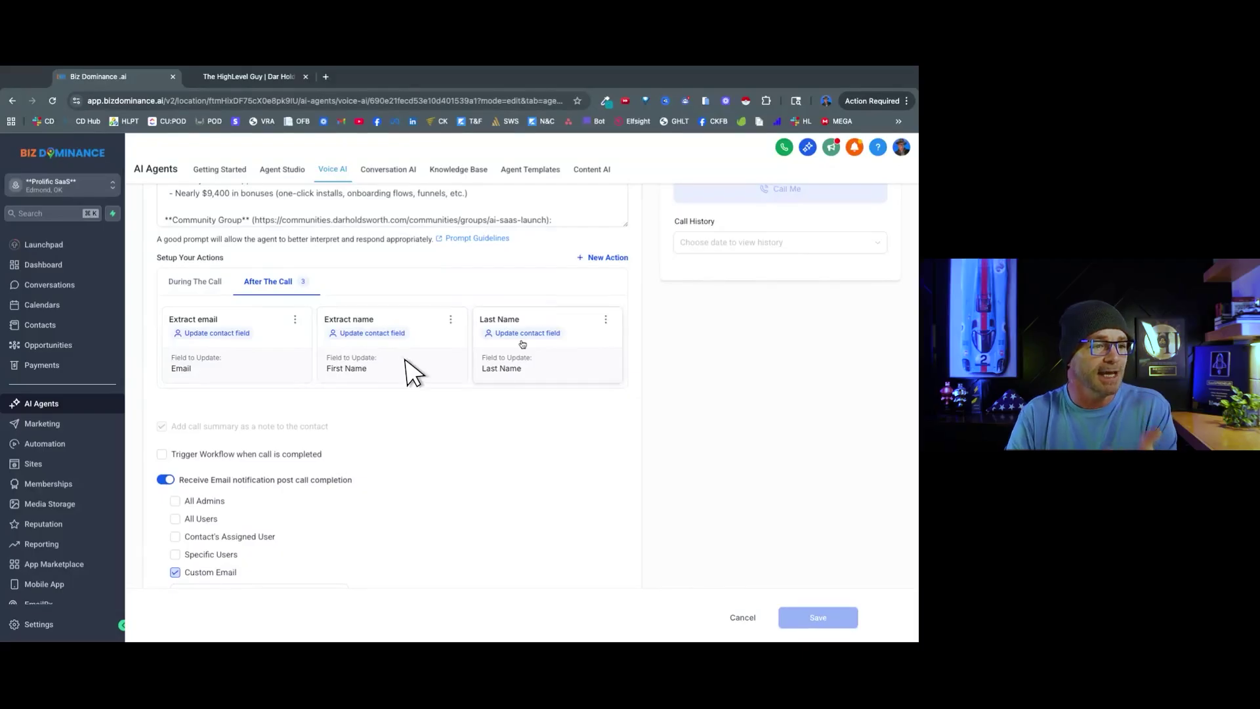
{"action": "left_click", "coordinate": [606, 258]}
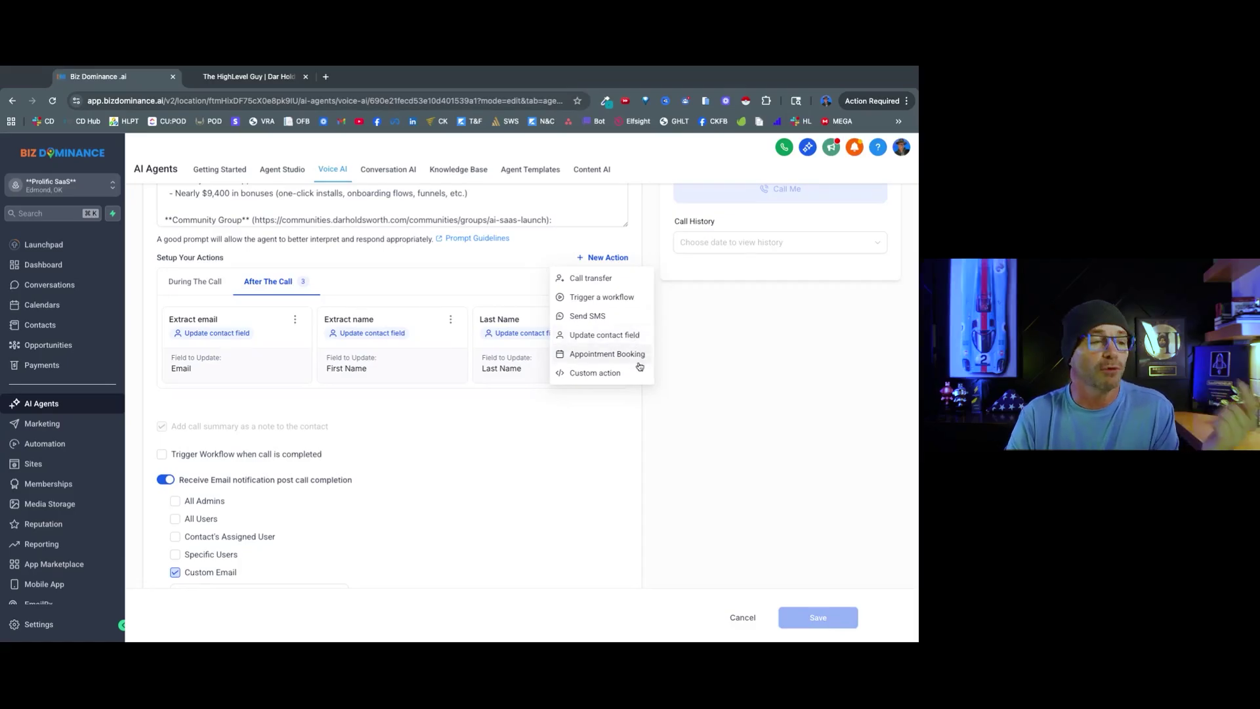
{"action": "left_click", "coordinate": [609, 411]}
Step: Toggle All Admins on and back off for post-call emails, save, and open Phone & Availability
{"action": "scroll", "coordinate": [486, 377], "scroll_direction": "down", "scroll_amount": 1}
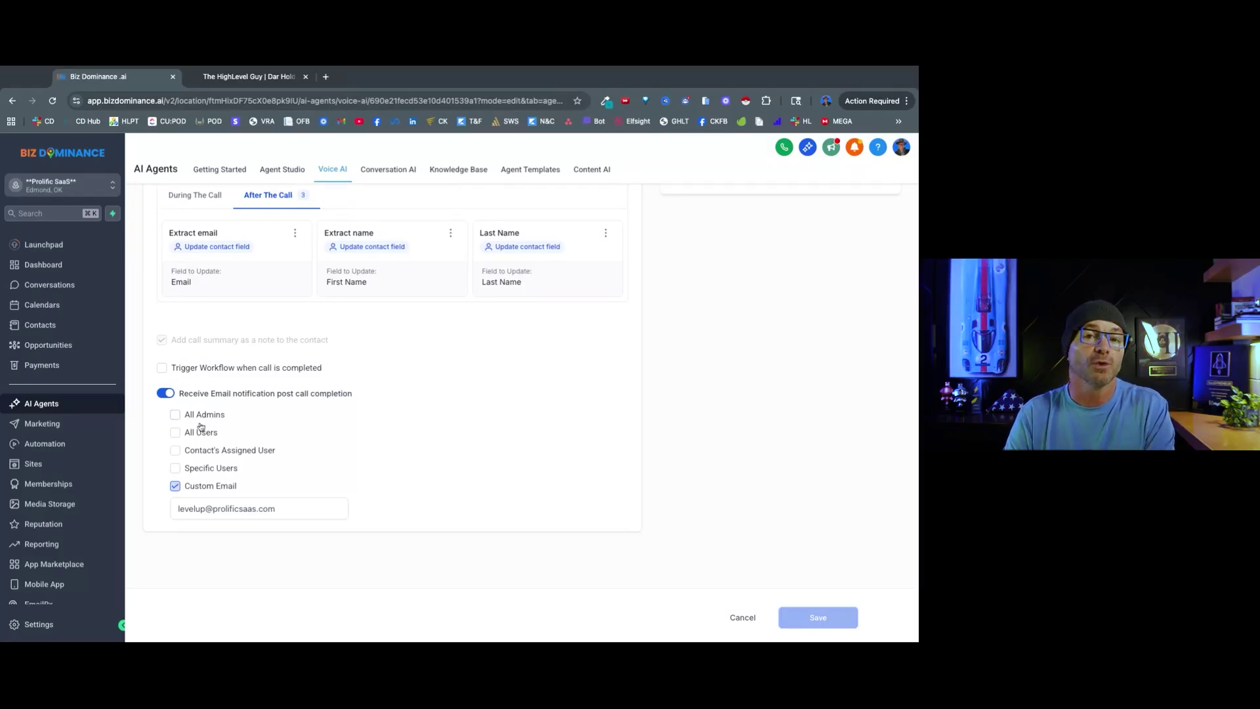
{"action": "left_click", "coordinate": [175, 414]}
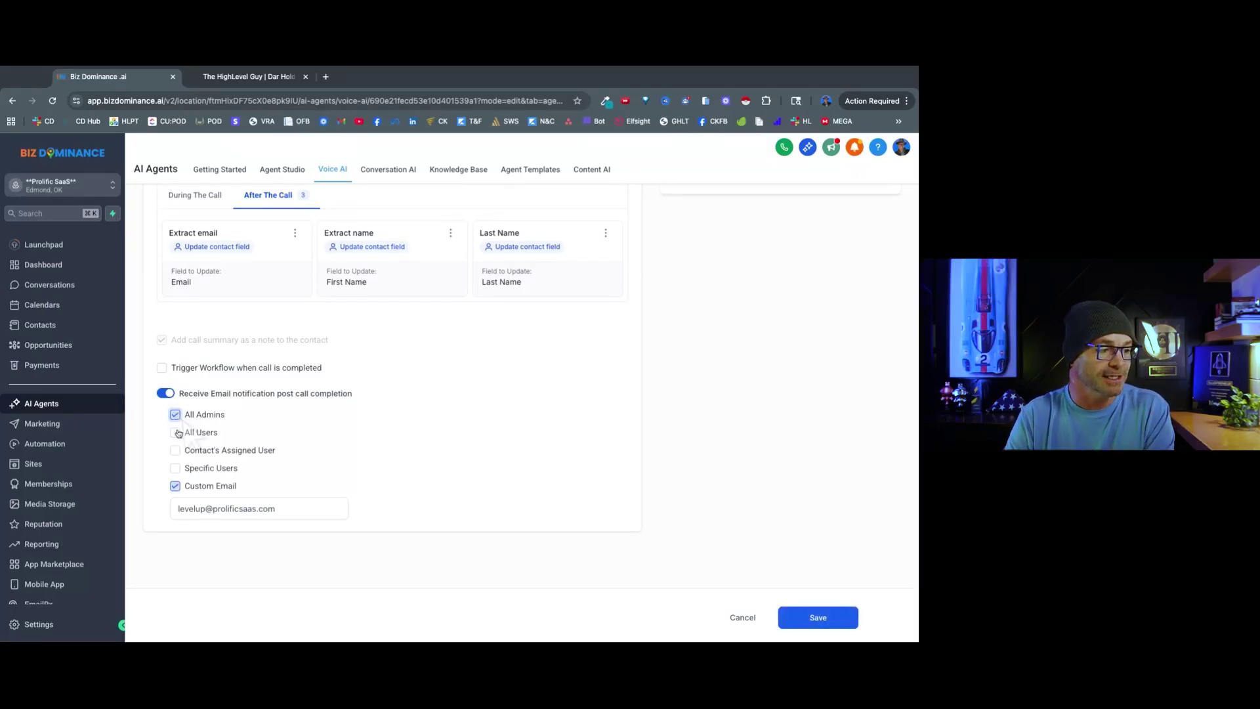
{"action": "left_click", "coordinate": [174, 415]}
{"action": "scroll", "coordinate": [322, 479], "scroll_direction": "up", "scroll_amount": 1}
{"action": "scroll", "coordinate": [322, 479], "scroll_direction": "up", "scroll_amount": 10}
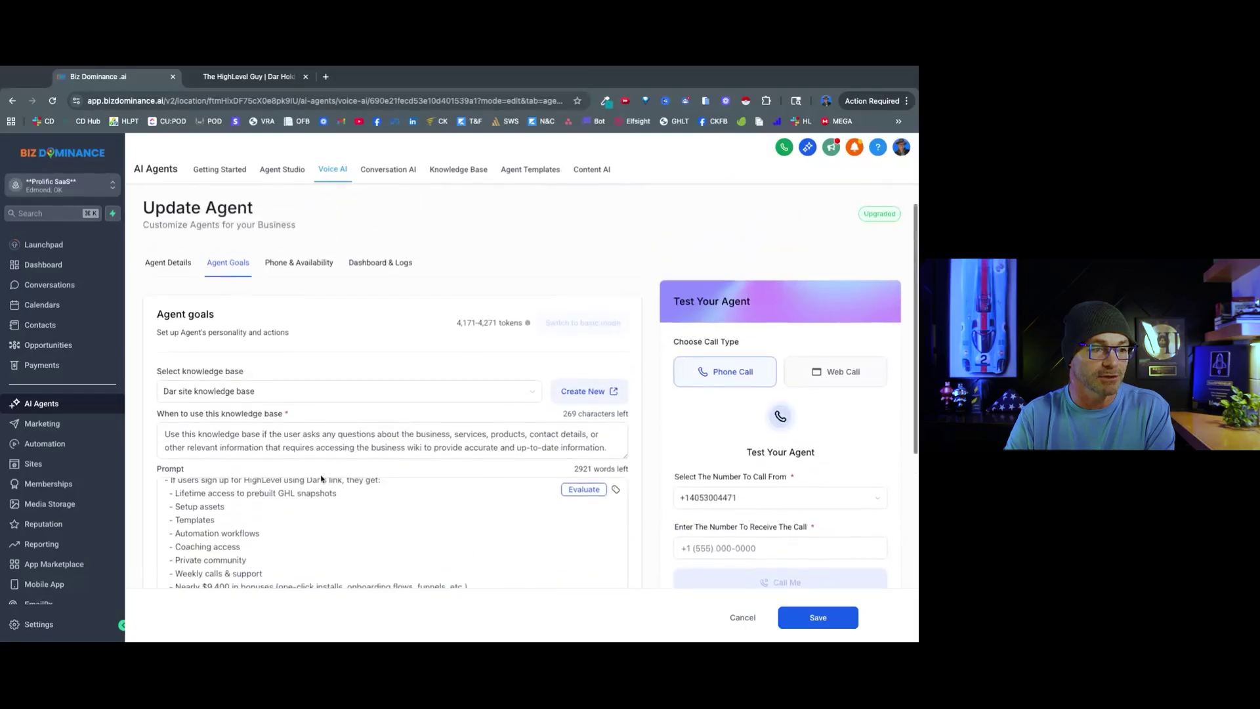
{"action": "left_click", "coordinate": [821, 624]}
{"action": "left_click", "coordinate": [312, 283]}
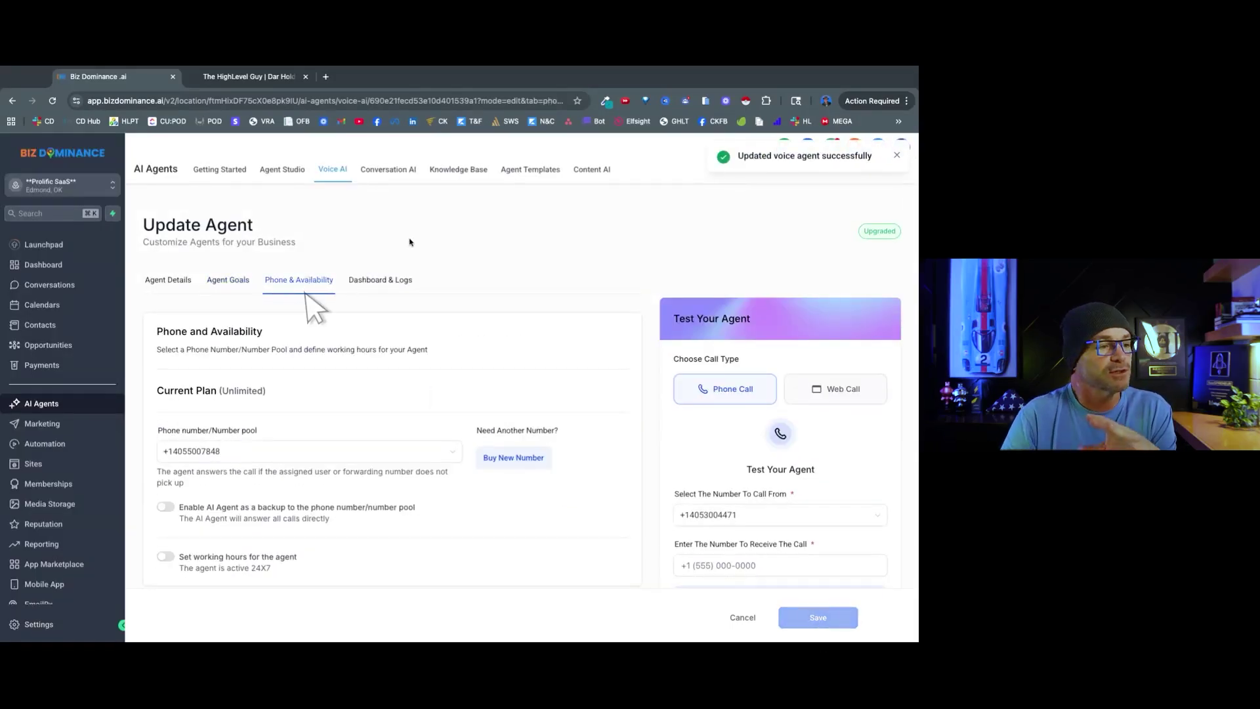
Step: Try working hours with Monday, then switch working hours back off to stay 24/7
{"action": "scroll", "coordinate": [408, 241], "scroll_direction": "down", "scroll_amount": 3}
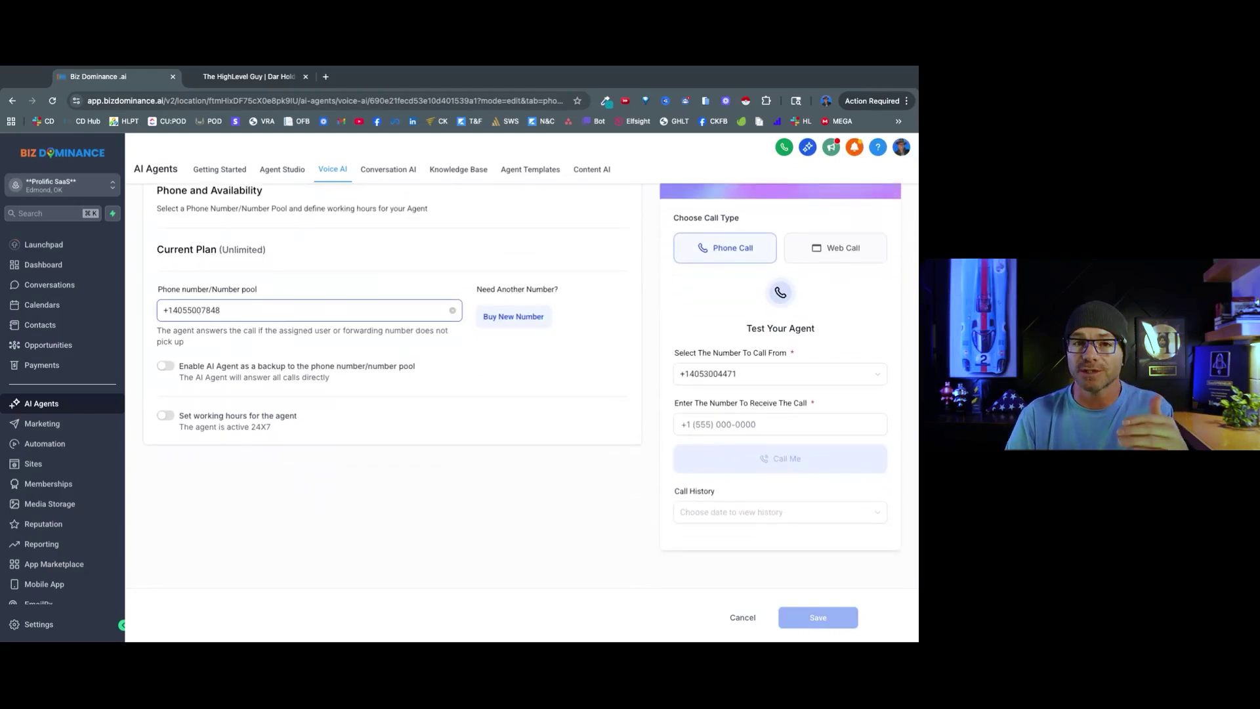
{"action": "scroll", "coordinate": [239, 379], "scroll_direction": "down", "scroll_amount": 1}
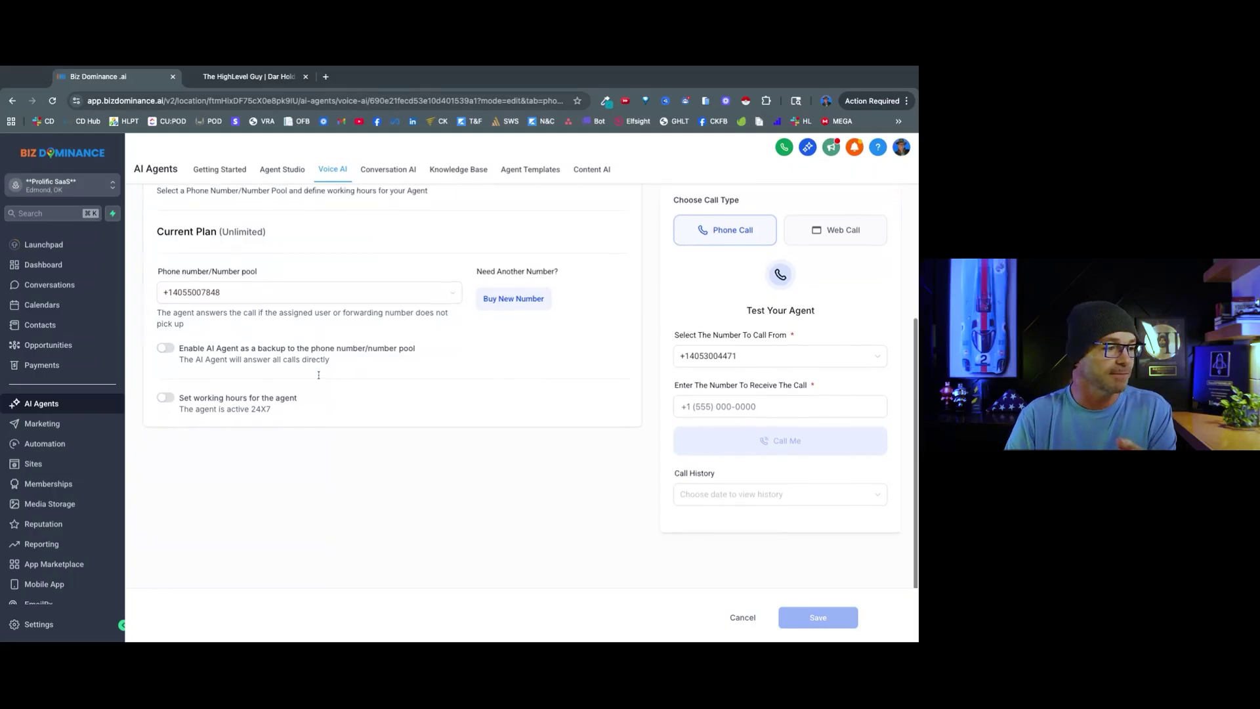
{"action": "left_click", "coordinate": [167, 398]}
{"action": "scroll", "coordinate": [256, 407], "scroll_direction": "down", "scroll_amount": 4}
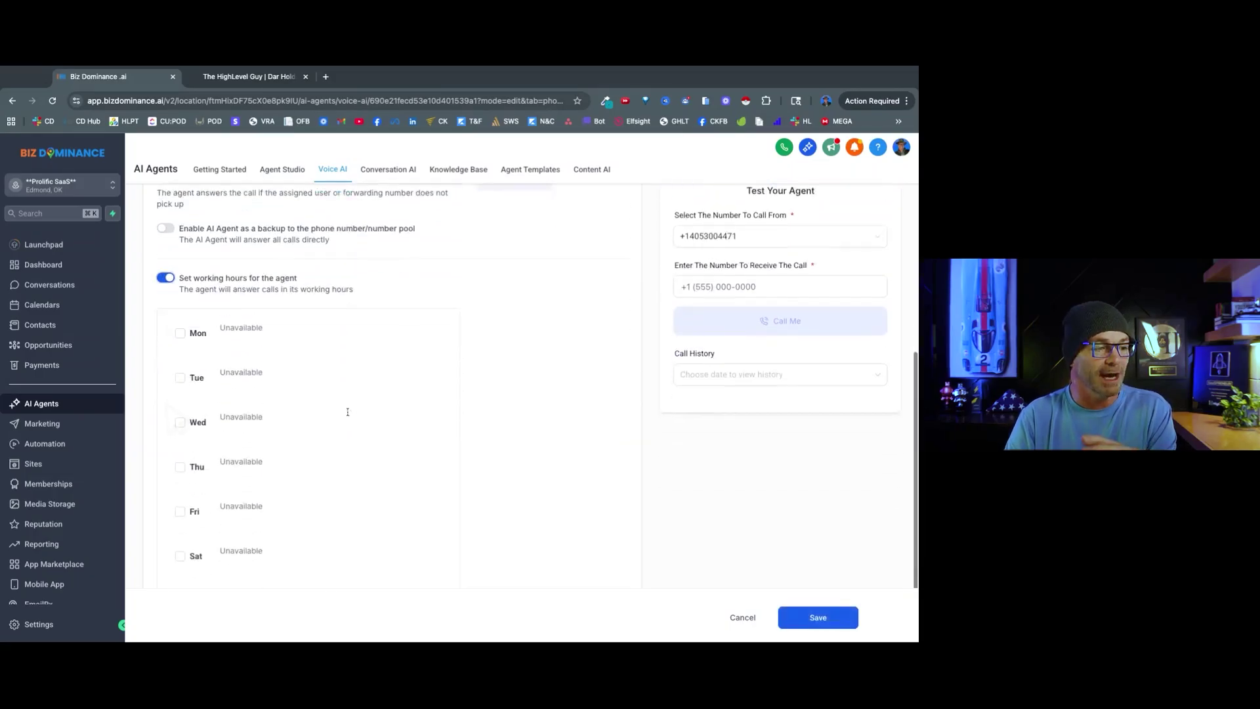
{"action": "left_click", "coordinate": [184, 267]}
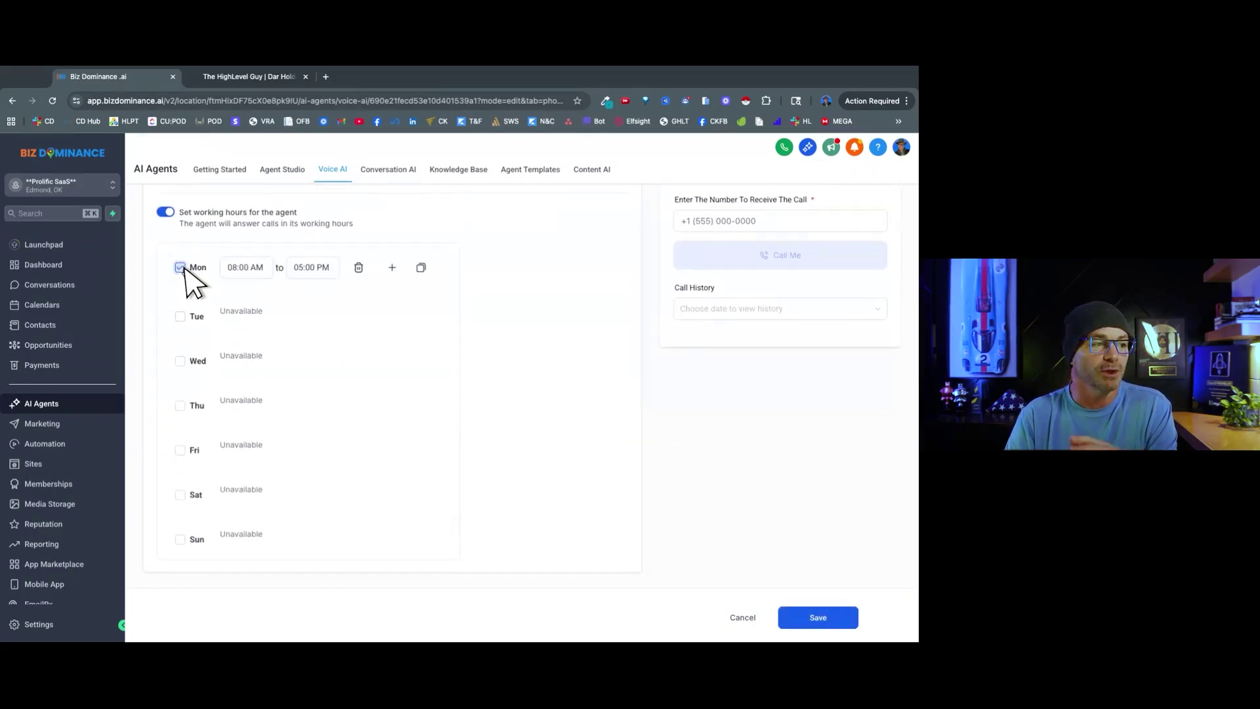
{"action": "left_click", "coordinate": [251, 268]}
{"action": "left_click", "coordinate": [180, 268]}
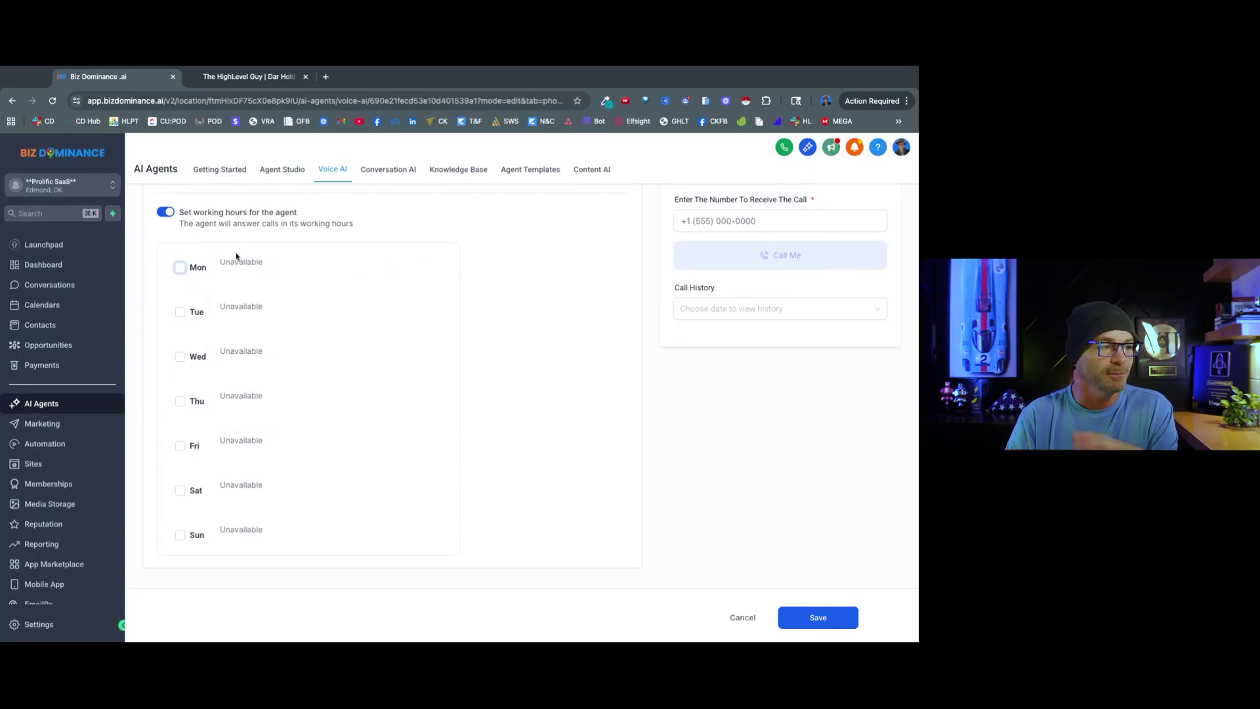
{"action": "scroll", "coordinate": [238, 257], "scroll_direction": "up", "scroll_amount": 2}
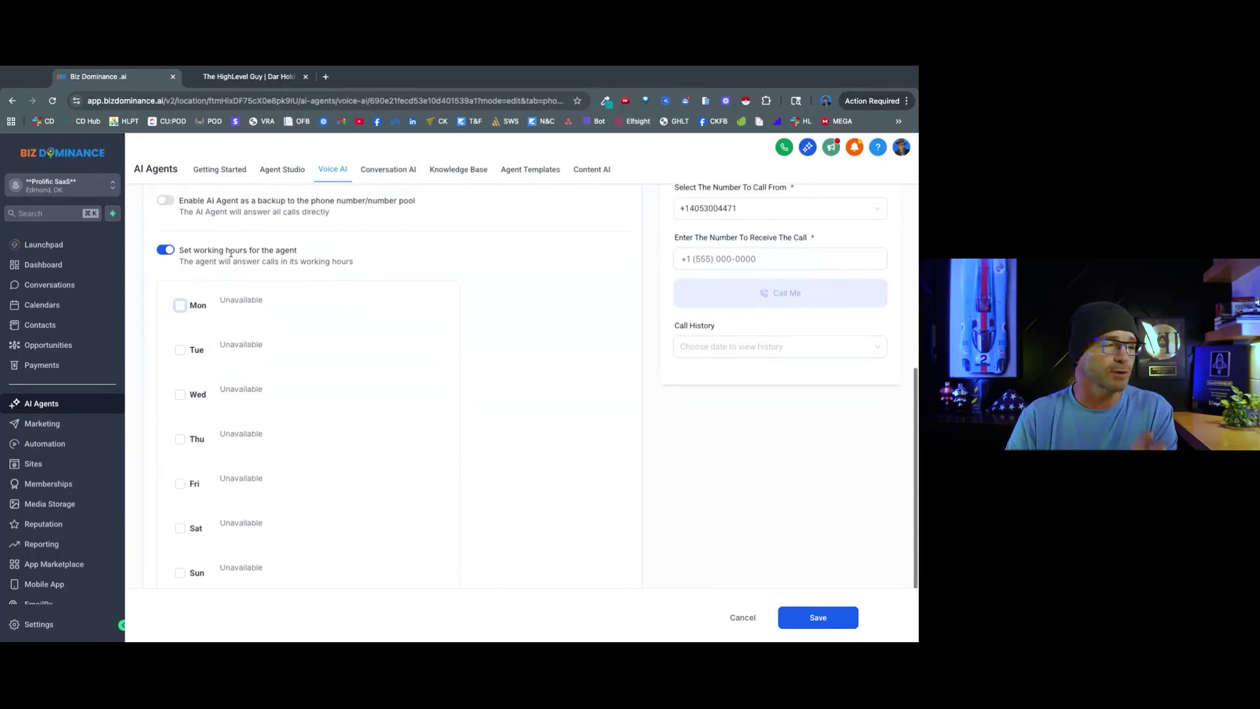
{"action": "left_click", "coordinate": [166, 250]}
Step: Turn the backup-answering option on and off again, keeping direct answering, and save
{"action": "left_click", "coordinate": [166, 349]}
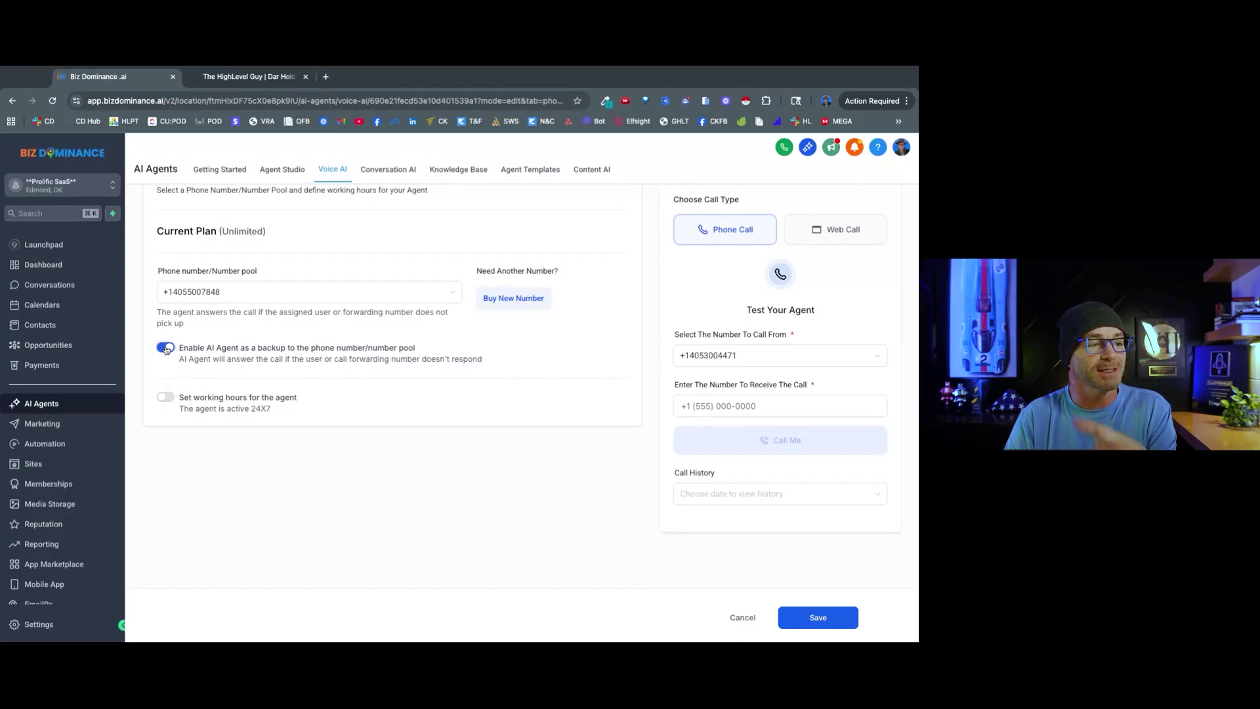
{"action": "left_click", "coordinate": [166, 347]}
{"action": "left_click", "coordinate": [820, 623]}
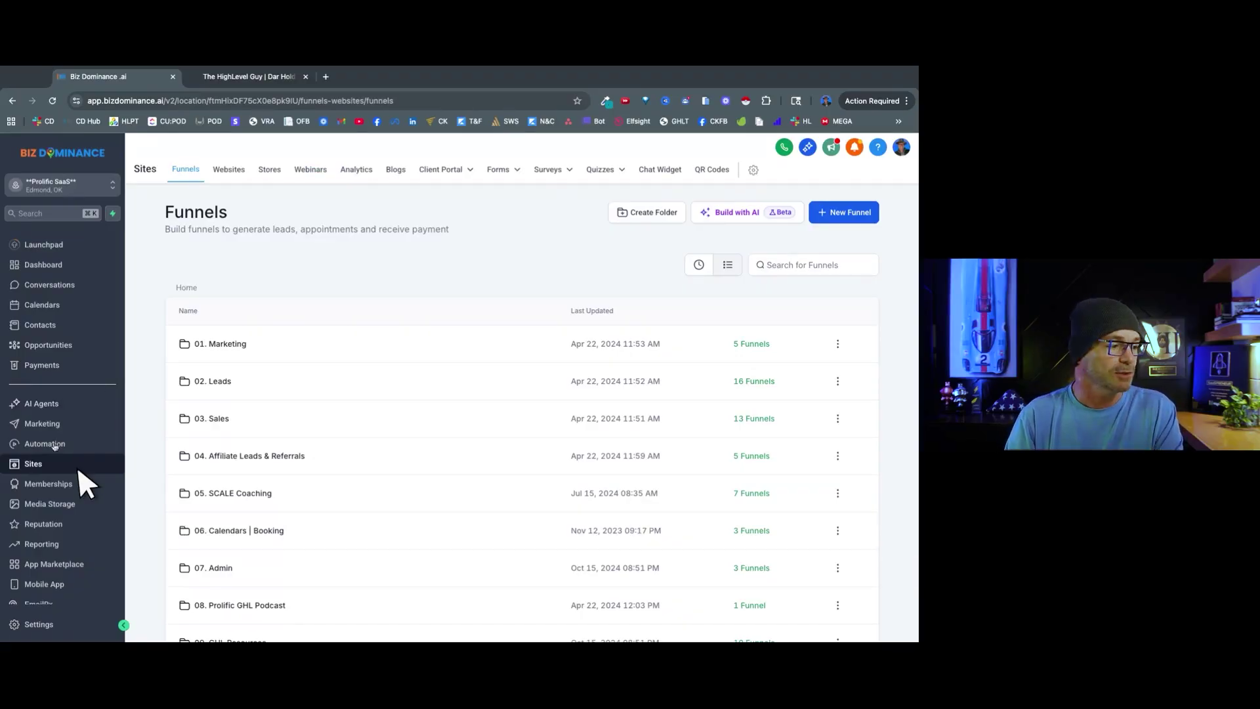
Step: Create a new Voice AI chat widget from the website chat widgets list
{"action": "left_click", "coordinate": [660, 172]}
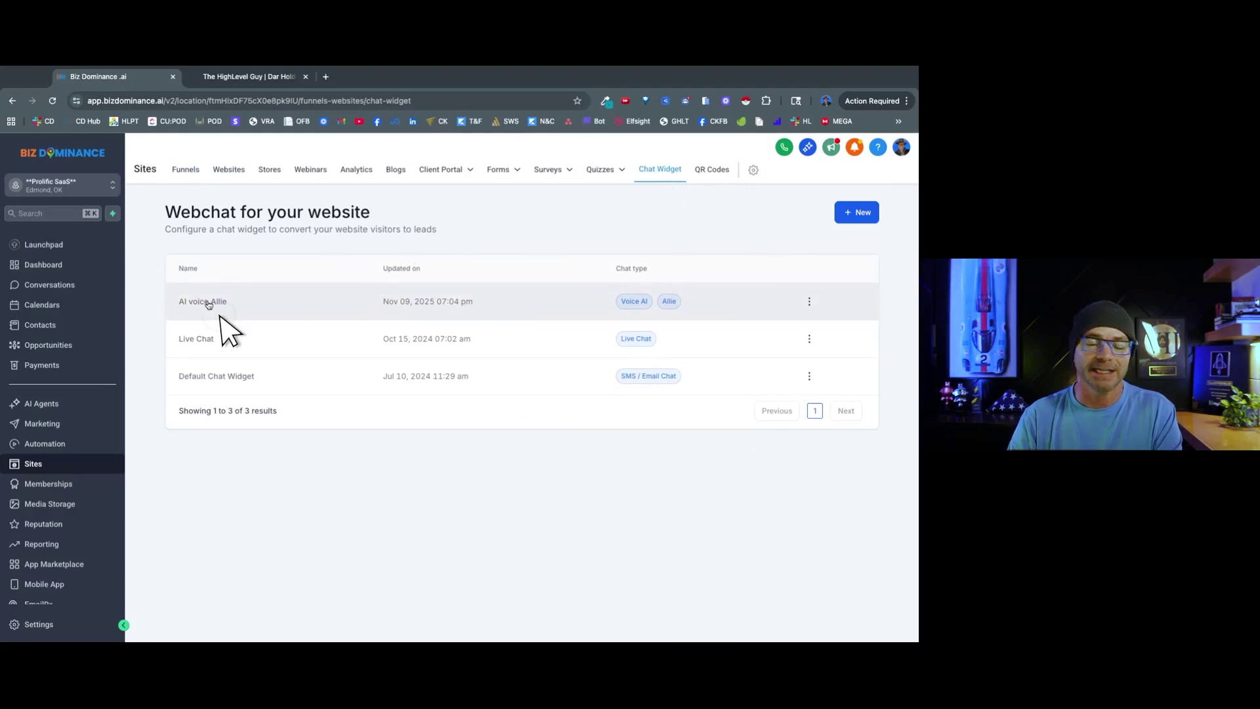
{"action": "left_click", "coordinate": [859, 213]}
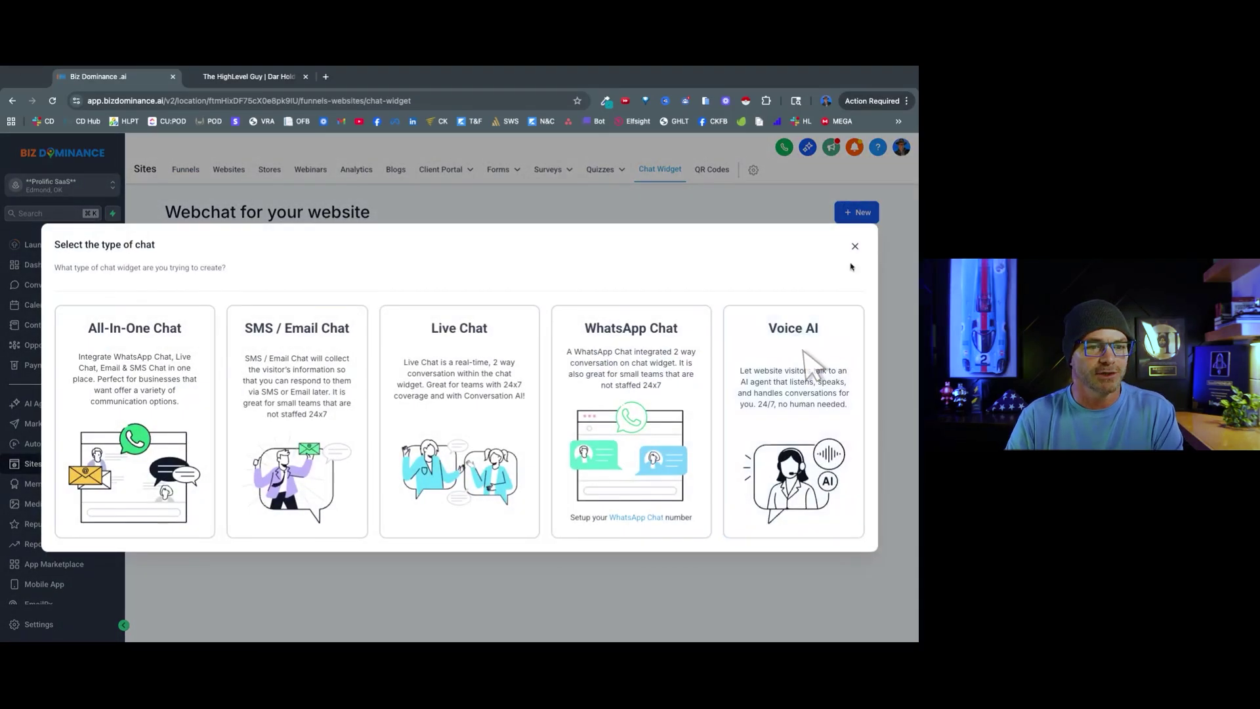
{"action": "left_click", "coordinate": [826, 365]}
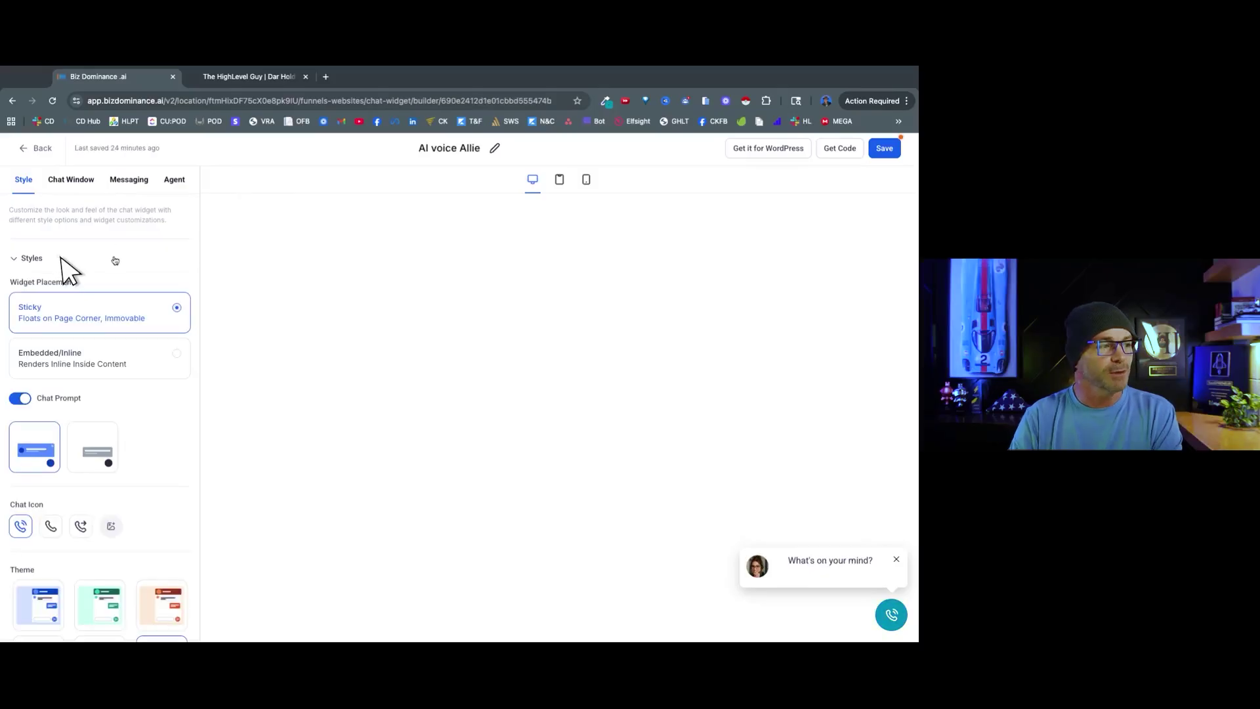
Step: Keep the chat prompt with avatar and the original call button icon after trying alternatives
{"action": "scroll", "coordinate": [92, 295], "scroll_direction": "down", "scroll_amount": 2}
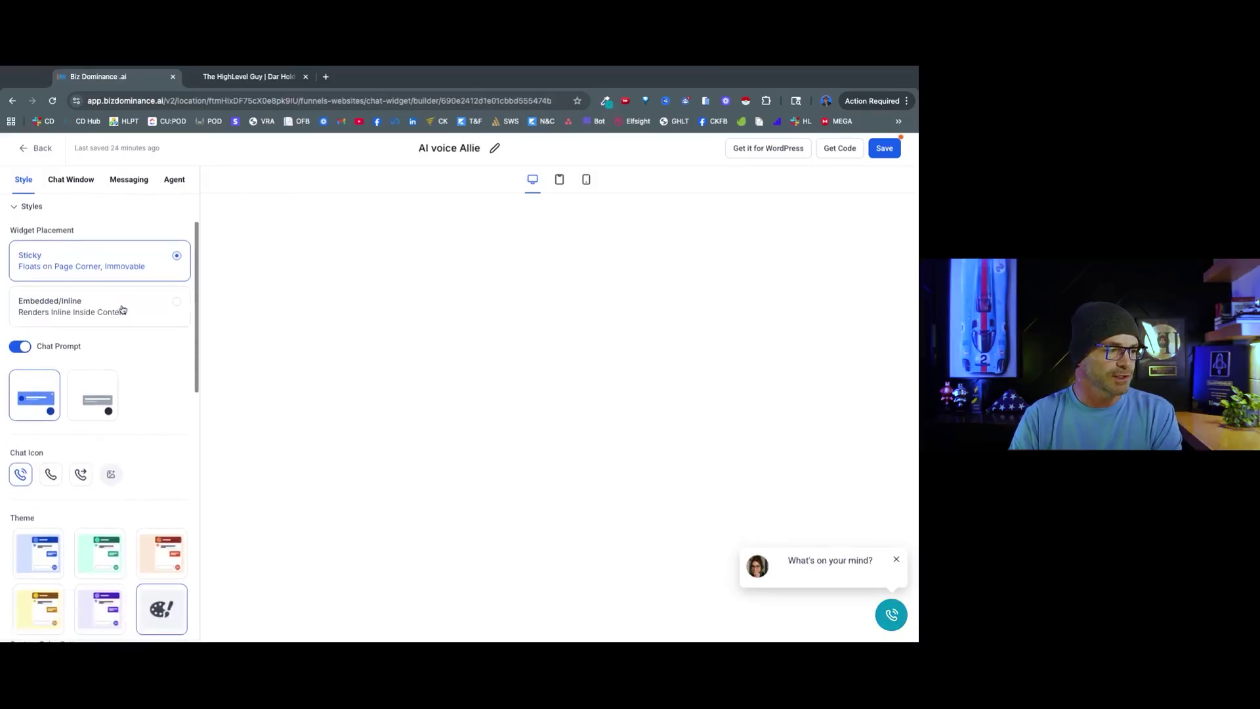
{"action": "left_click", "coordinate": [96, 346]}
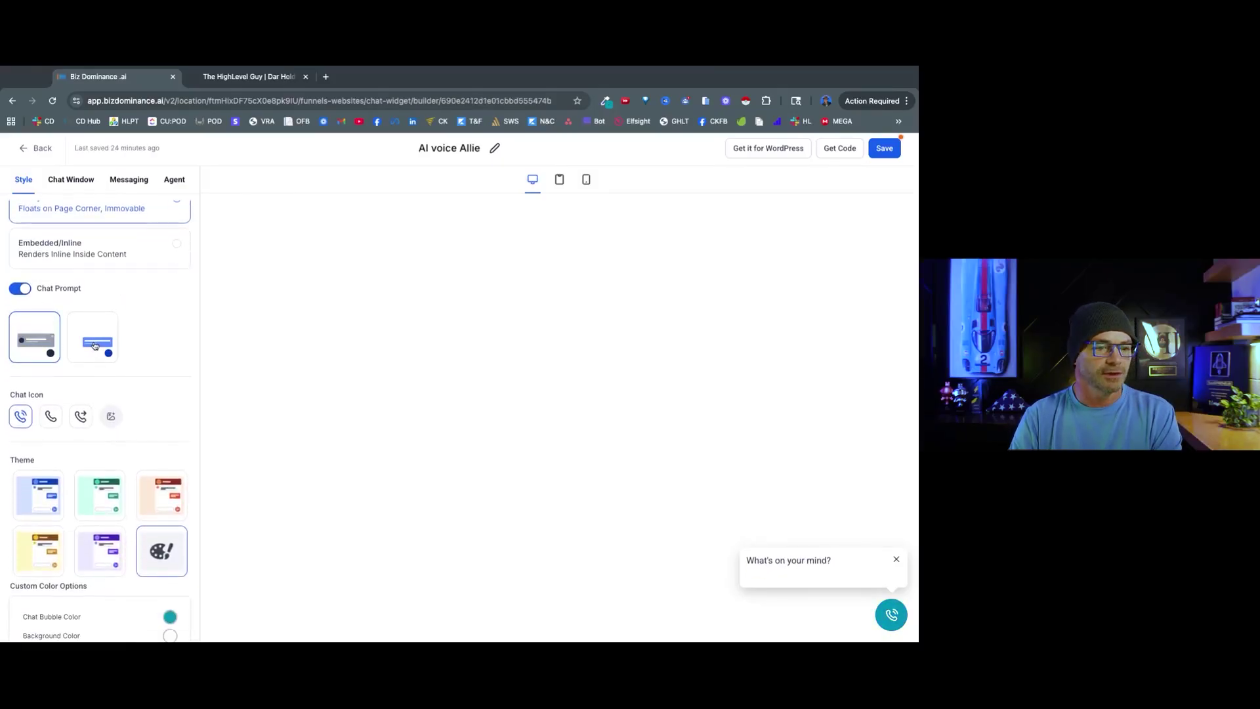
{"action": "left_click", "coordinate": [28, 336]}
{"action": "scroll", "coordinate": [53, 344], "scroll_direction": "down", "scroll_amount": 1}
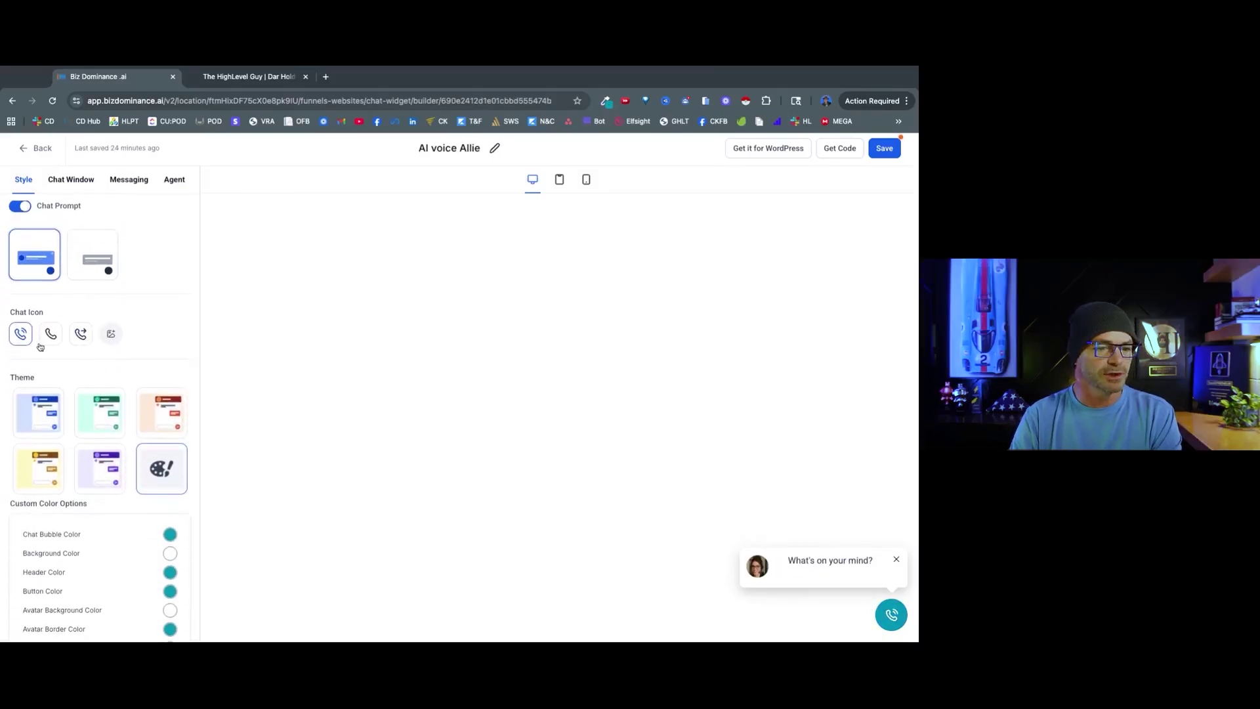
{"action": "left_click", "coordinate": [78, 336]}
{"action": "left_click", "coordinate": [51, 335]}
{"action": "left_click", "coordinate": [19, 334]}
{"action": "scroll", "coordinate": [98, 276], "scroll_direction": "down", "scroll_amount": 2}
Step: Preview green, blue, orange and purple themes, then keep the custom theme with a teal chat bubble
{"action": "left_click", "coordinate": [99, 266]}
{"action": "left_click", "coordinate": [33, 304]}
{"action": "left_click", "coordinate": [169, 300]}
{"action": "left_click", "coordinate": [113, 355]}
{"action": "left_click", "coordinate": [159, 355]}
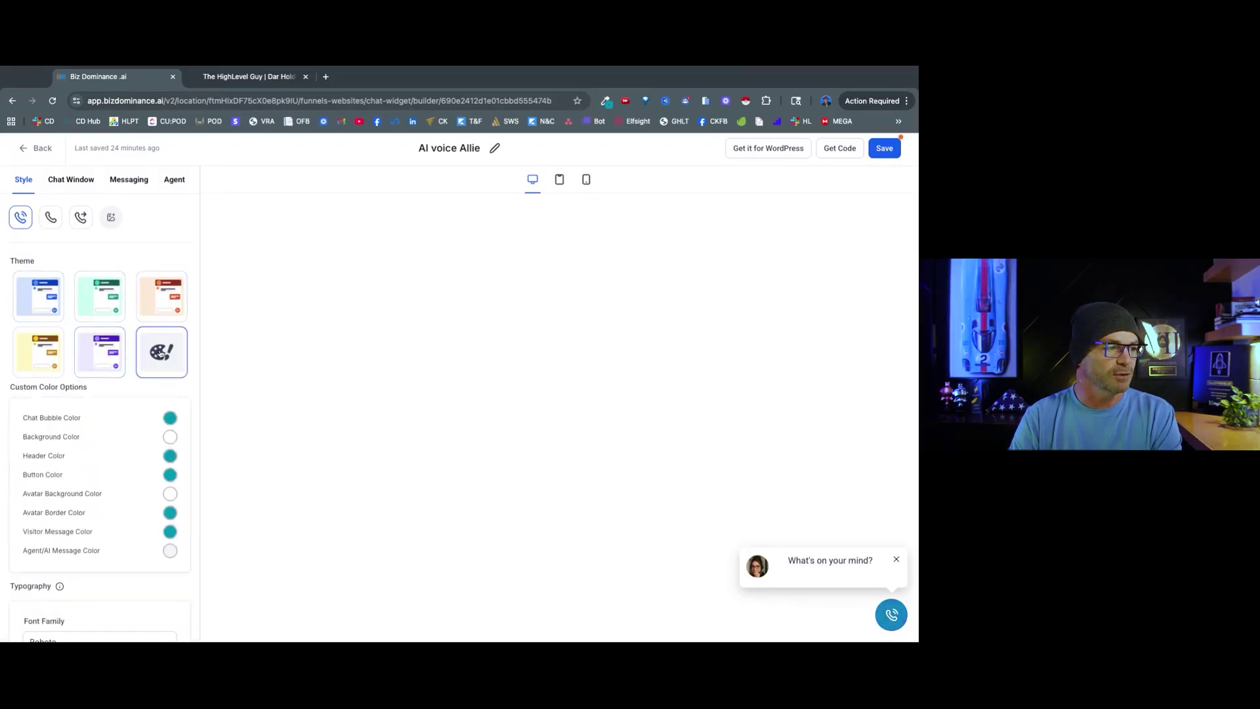
{"action": "left_click", "coordinate": [170, 420]}
{"action": "mouse_move", "coordinate": [172, 548]}
{"action": "left_mouse_down"}
{"action": "mouse_move", "coordinate": [148, 546]}
{"action": "mouse_move", "coordinate": [184, 547]}
{"action": "left_mouse_up"}
{"action": "left_click", "coordinate": [255, 431]}
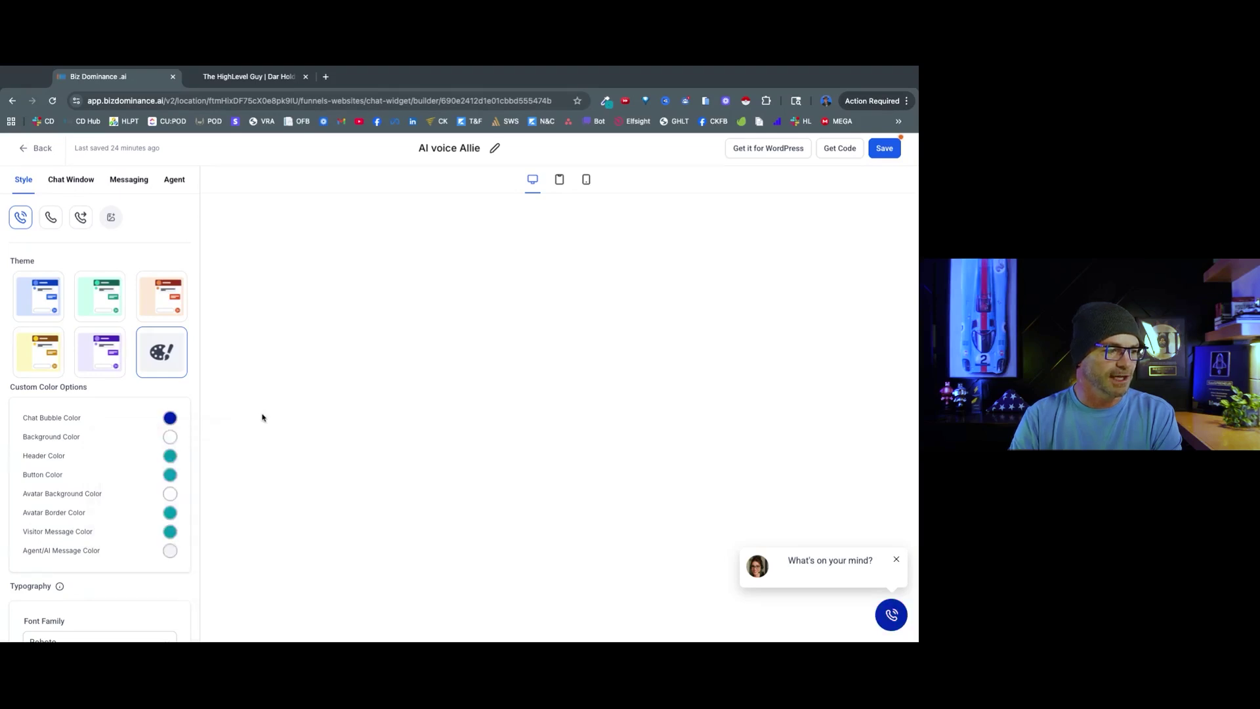
{"action": "left_click", "coordinate": [170, 418]}
{"action": "double_click", "coordinate": [183, 570]}
{"action": "type", "text": "#0397B2FF"}
{"action": "left_click", "coordinate": [248, 534]}
Step: Check the welcome message and customization options, and switch Allow Avatar Image on
{"action": "scroll", "coordinate": [156, 503], "scroll_direction": "down", "scroll_amount": 2}
{"action": "scroll", "coordinate": [156, 504], "scroll_direction": "down", "scroll_amount": 4}
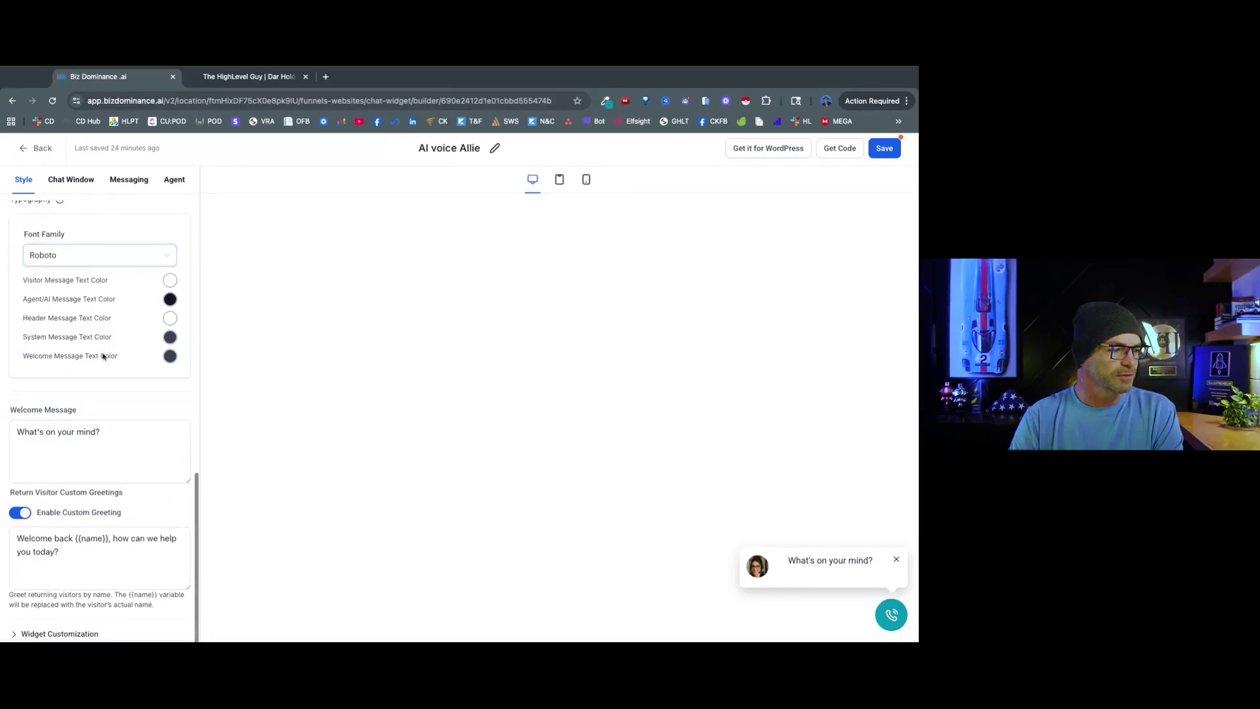
{"action": "left_click", "coordinate": [101, 442]}
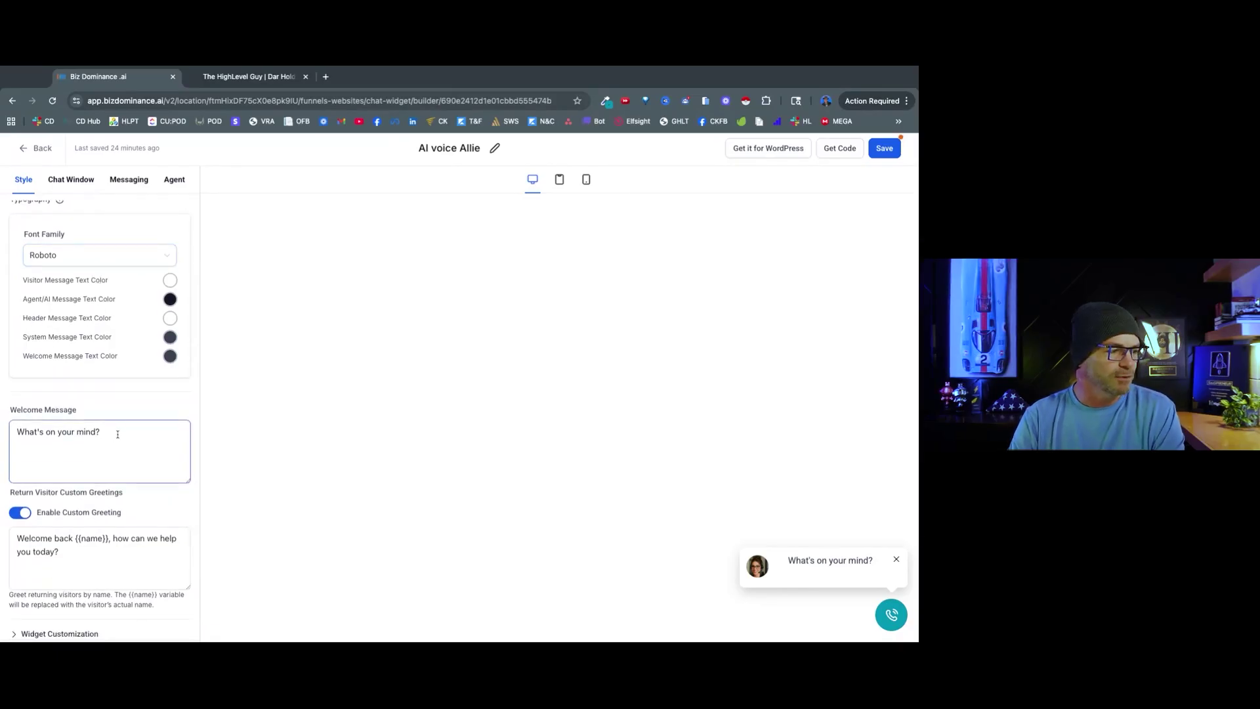
{"action": "scroll", "coordinate": [118, 433], "scroll_direction": "down", "scroll_amount": 6}
{"action": "left_click", "coordinate": [59, 227]}
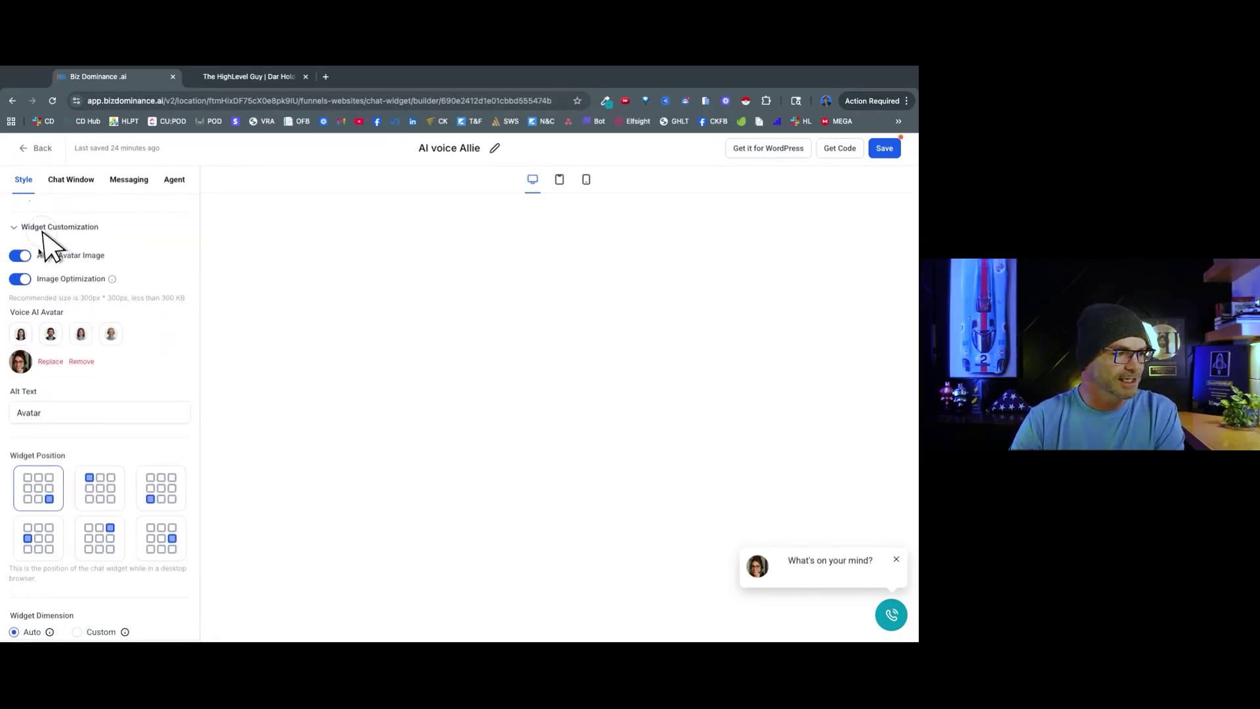
{"action": "left_click", "coordinate": [25, 256]}
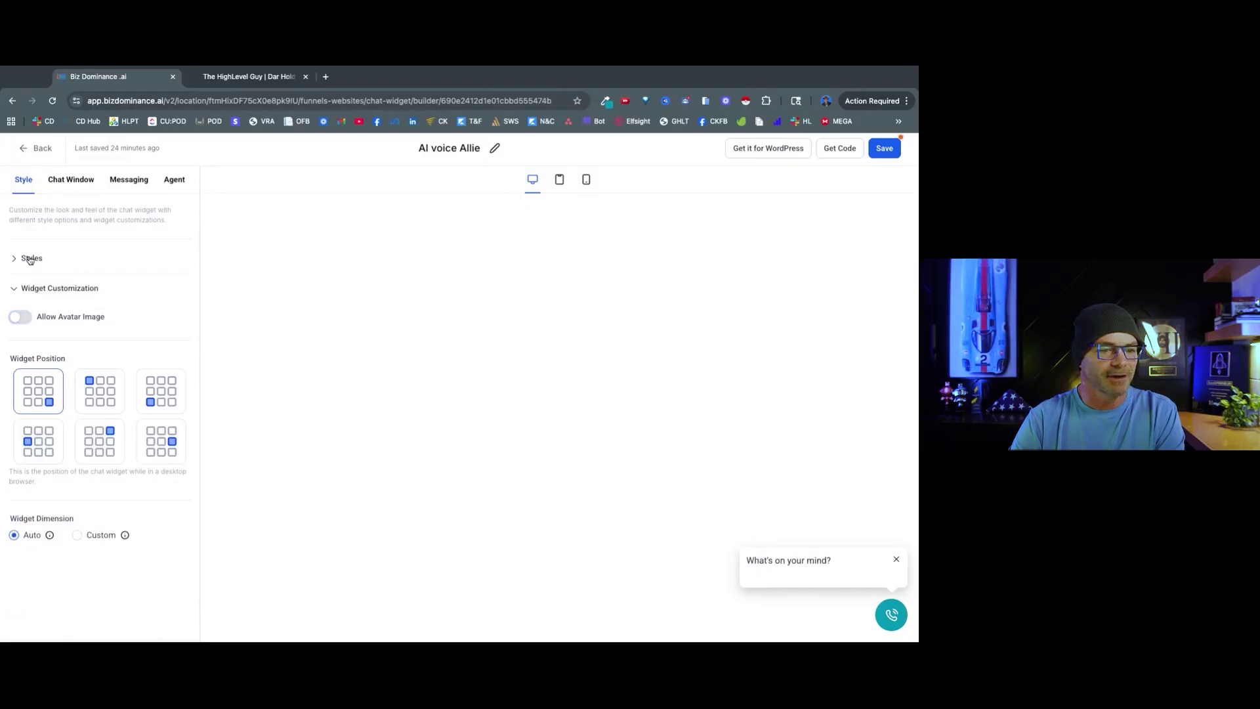
{"action": "left_click", "coordinate": [20, 317]}
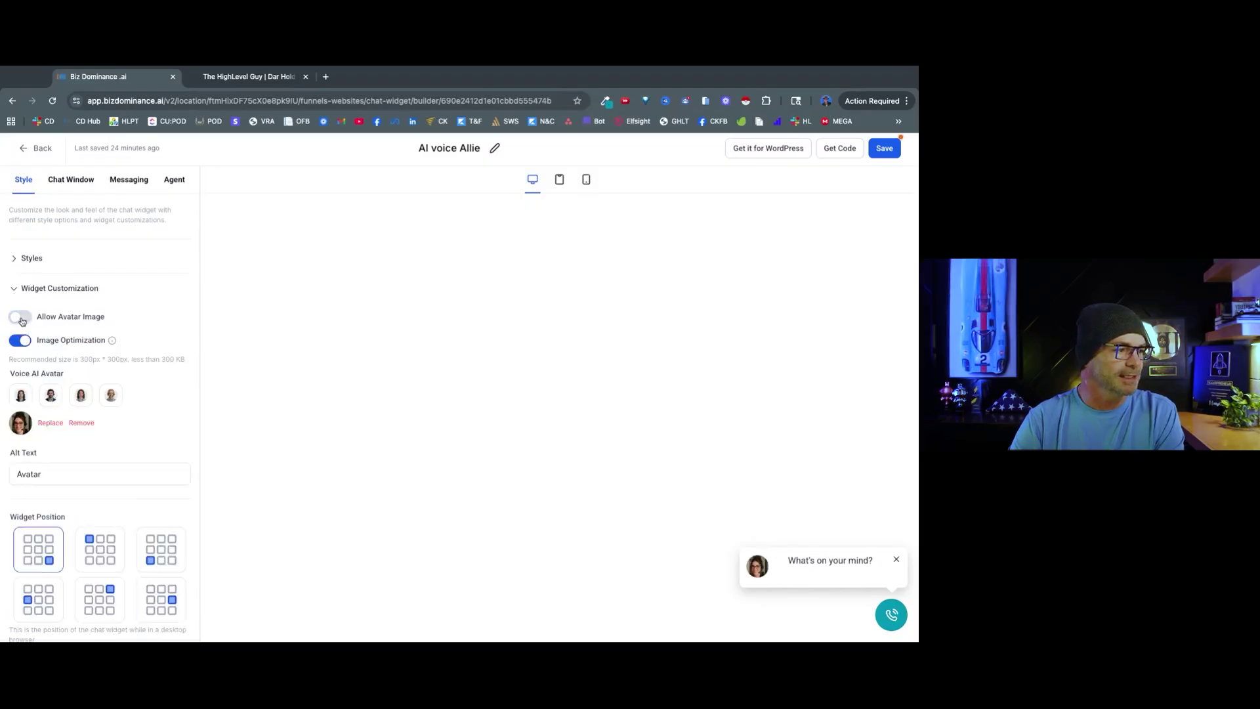
{"action": "scroll", "coordinate": [49, 335], "scroll_direction": "down", "scroll_amount": 1}
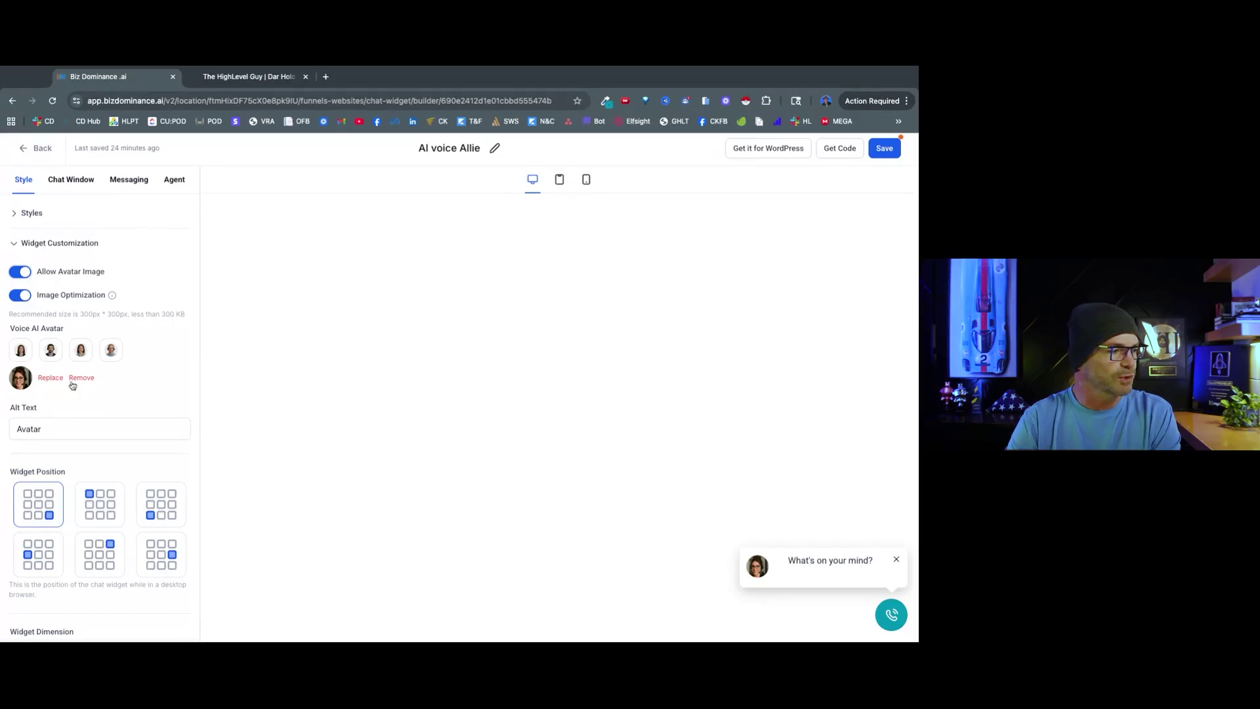
{"action": "scroll", "coordinate": [80, 386], "scroll_direction": "down", "scroll_amount": 1}
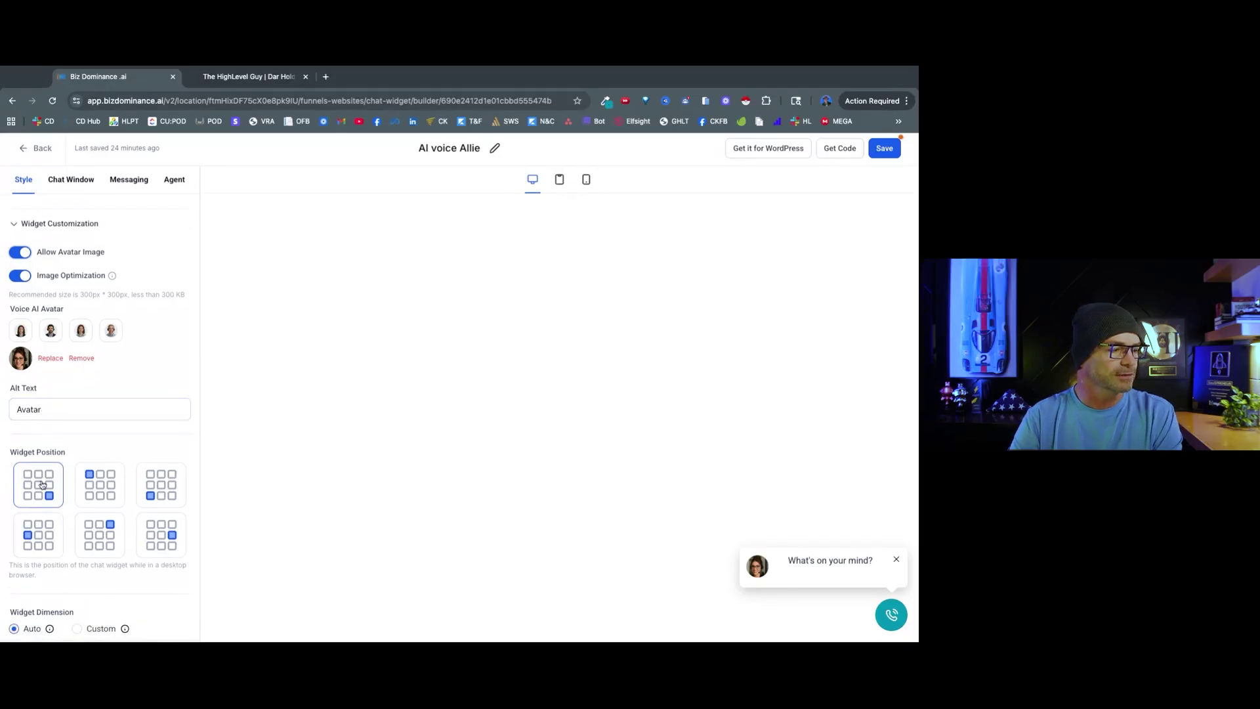
Step: Try top-left, bottom-left, top-right and middle-right positions, then place the widget bottom-right
{"action": "left_click", "coordinate": [99, 484]}
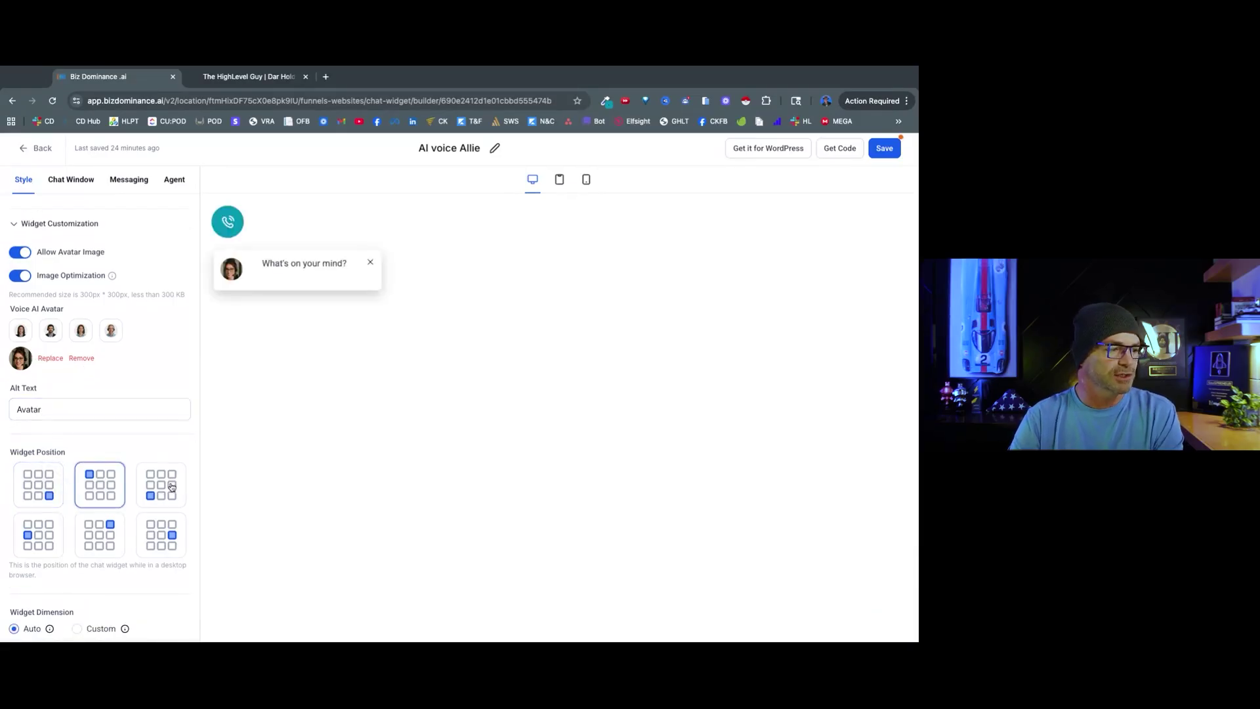
{"action": "left_click", "coordinate": [172, 487]}
{"action": "left_click", "coordinate": [102, 541]}
{"action": "left_click", "coordinate": [136, 532]}
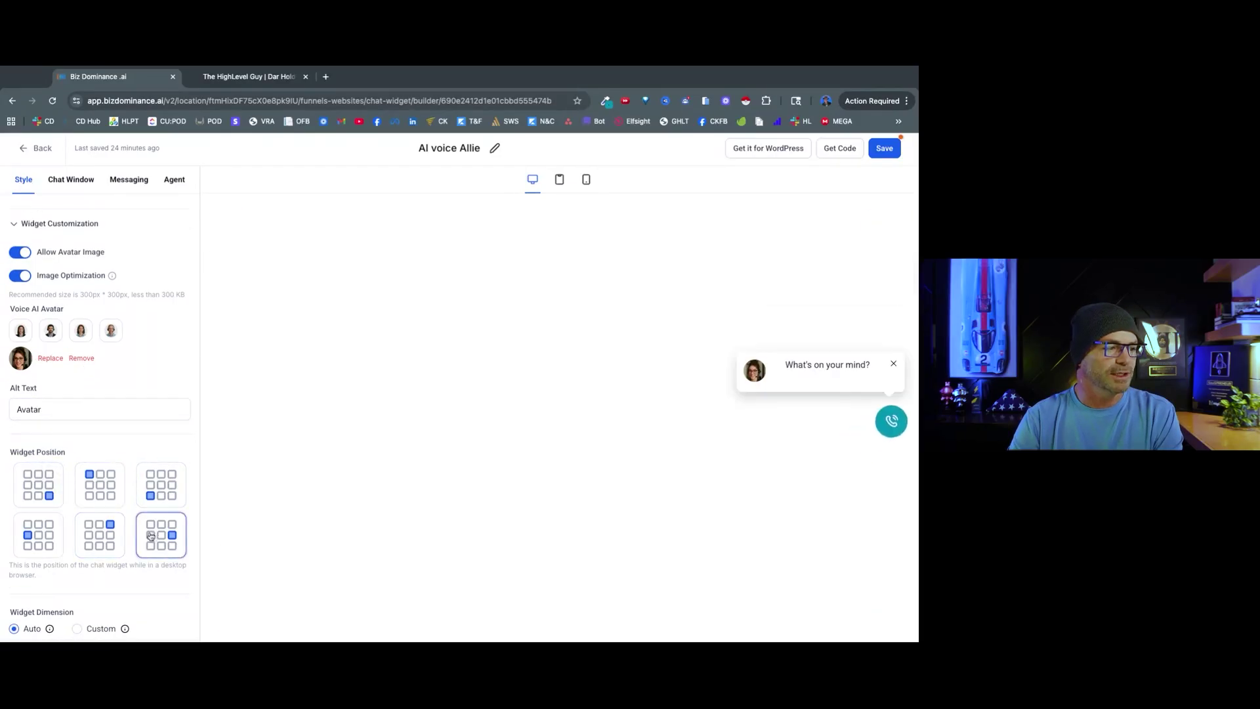
{"action": "left_click", "coordinate": [35, 489]}
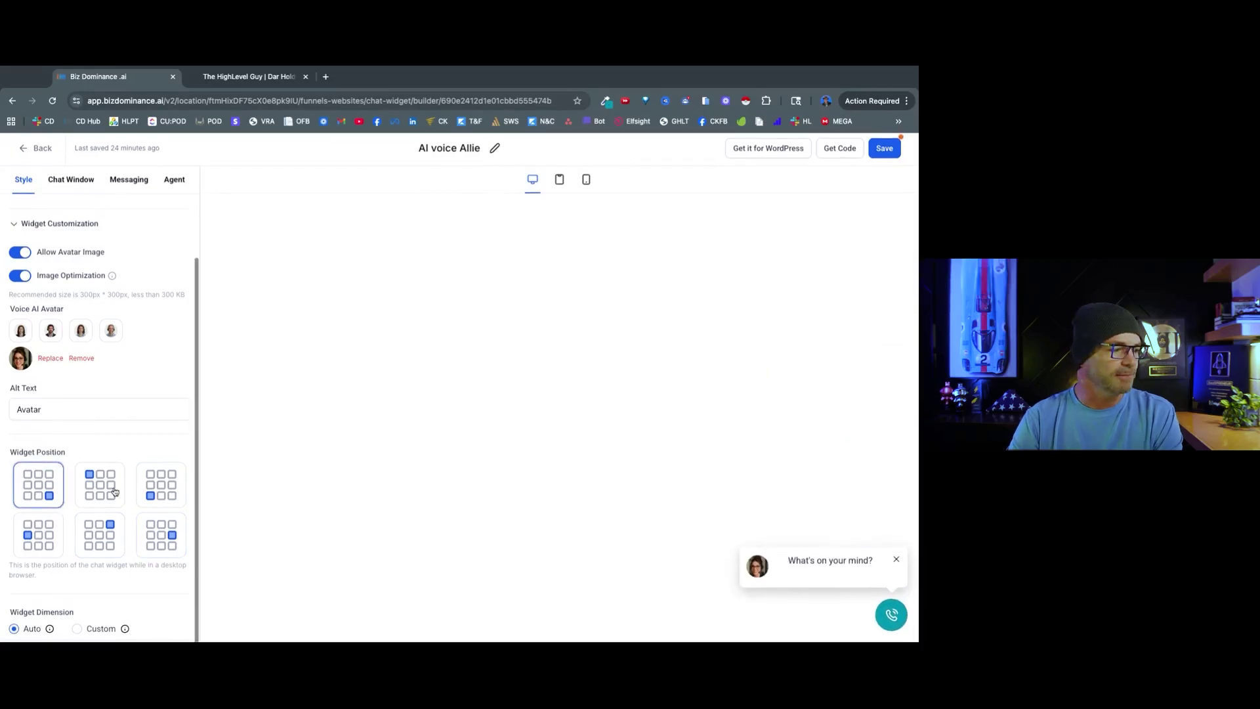
{"action": "scroll", "coordinate": [121, 343], "scroll_direction": "up", "scroll_amount": 2}
Step: In Chat Window's Title & Intro, type placeholder title text and set the button text to 'Talk to me'
{"action": "left_click", "coordinate": [71, 179]}
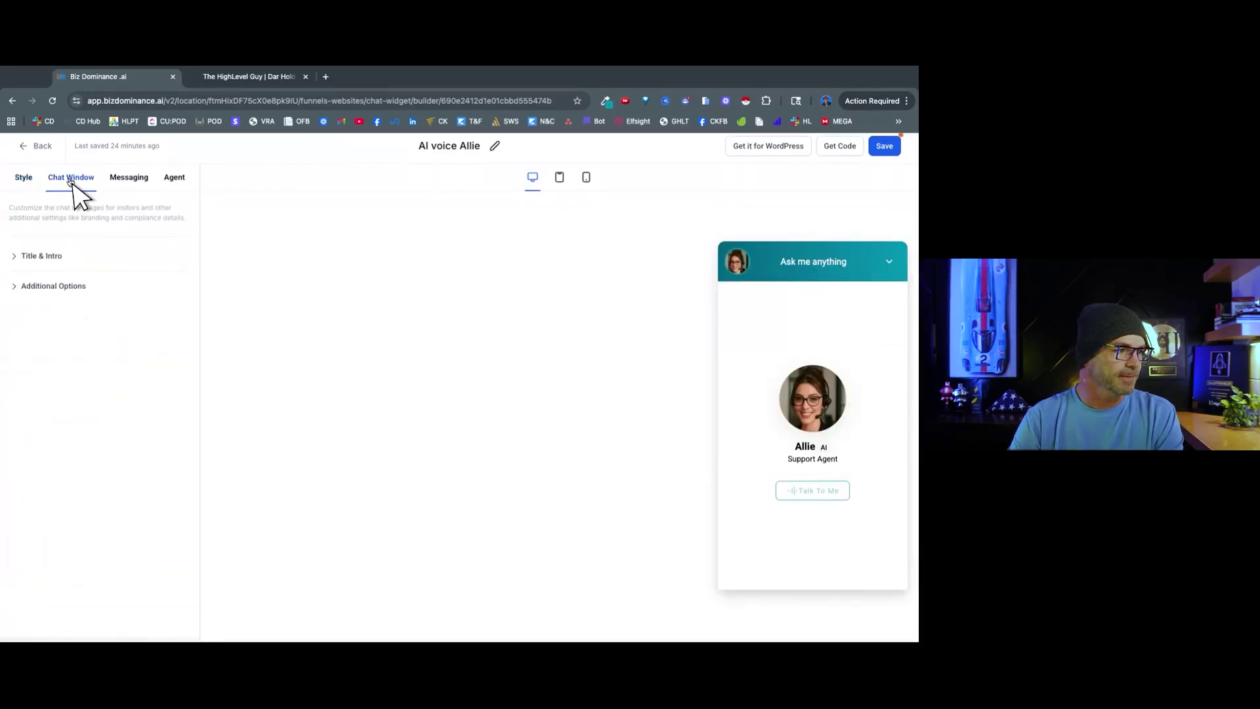
{"action": "left_click", "coordinate": [17, 259]}
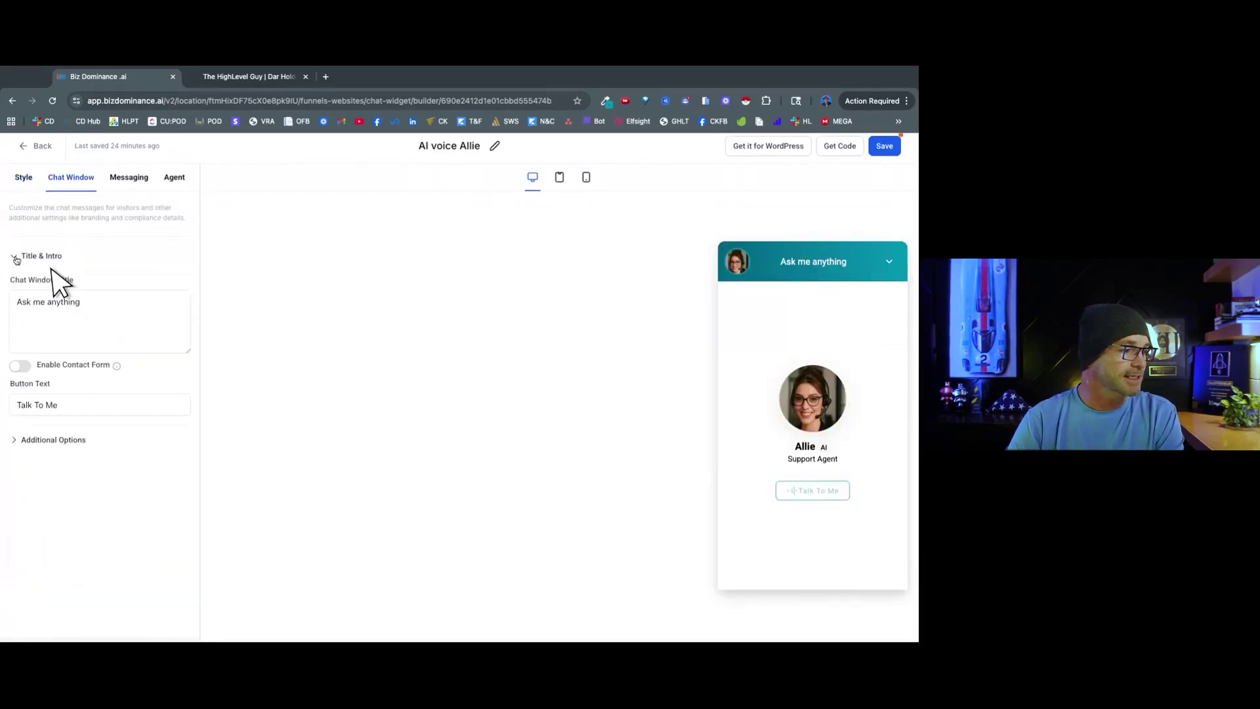
{"action": "left_click", "coordinate": [89, 303]}
{"action": "type", "text": "s;ldijfg;lksjdfg;lkjdfg;lkj"}
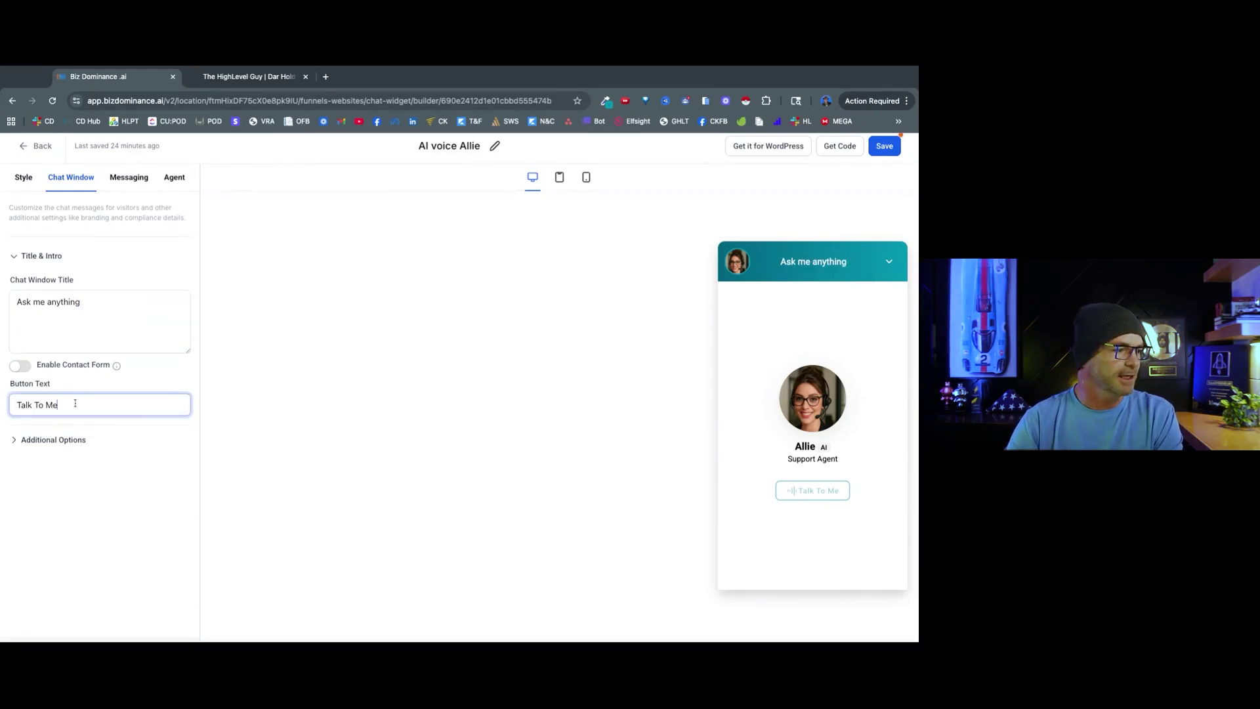
{"action": "triple_click", "coordinate": [74, 403]}
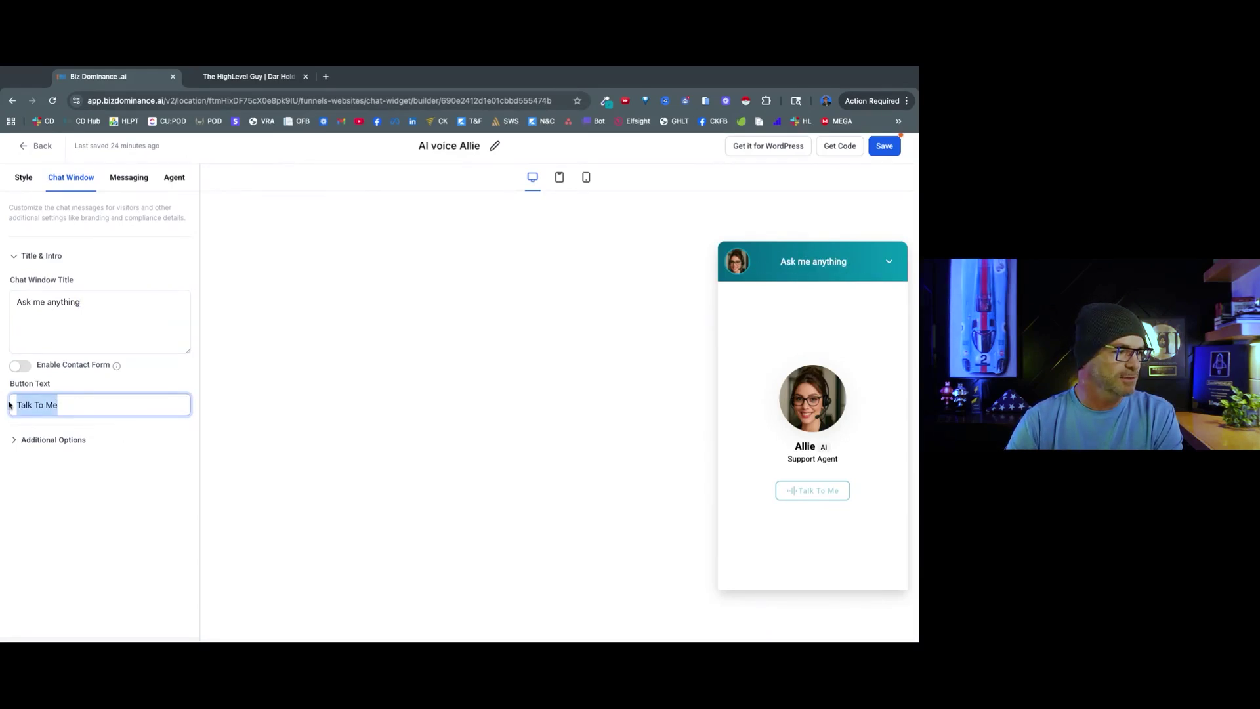
{"action": "type", "text": "Cl.ick"}
{"action": "key", "text": "BackSpace"}
{"action": "key", "text": "BackSpace"}
{"action": "key", "text": "BackSpace"}
{"action": "key", "text": "BackSpace"}
{"action": "key", "text": "BackSpace"}
{"action": "key", "text": "BackSpace"}
{"action": "type", "text": "Talk to me"}
Step: Keep English (United States) as the language and Allie as the Voice AI agent, then save the widget
{"action": "left_click", "coordinate": [129, 179]}
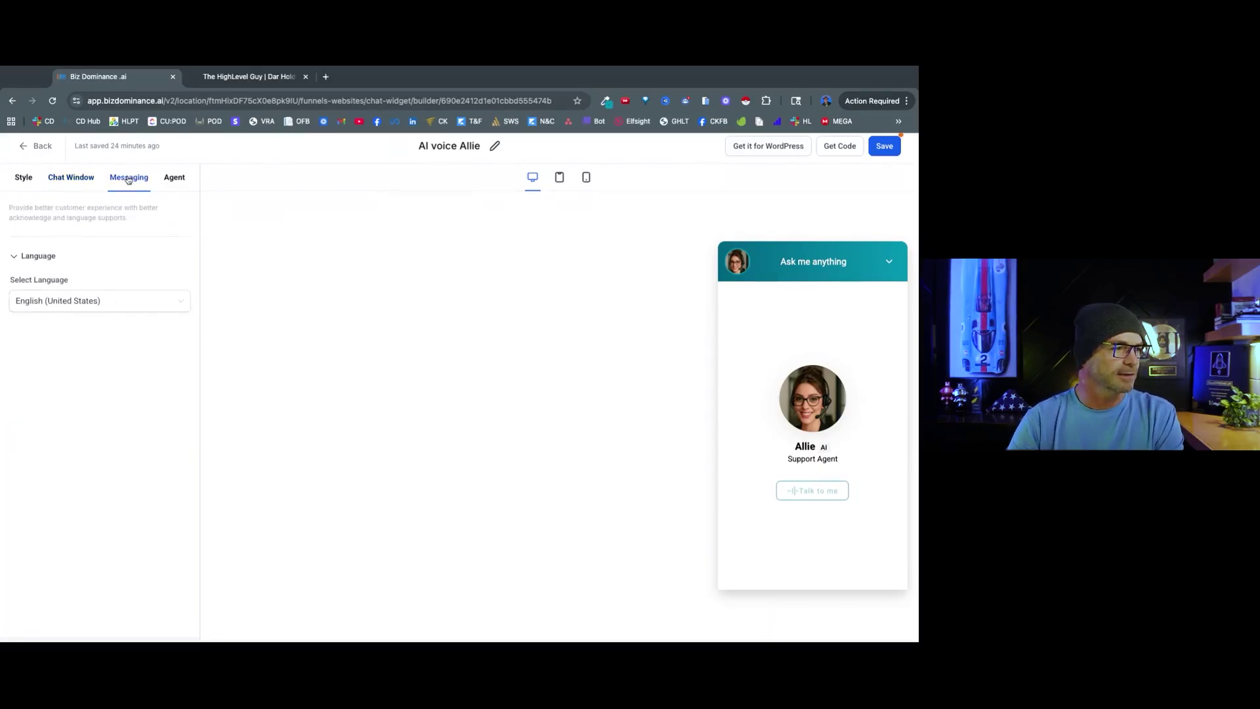
{"action": "left_click", "coordinate": [134, 306]}
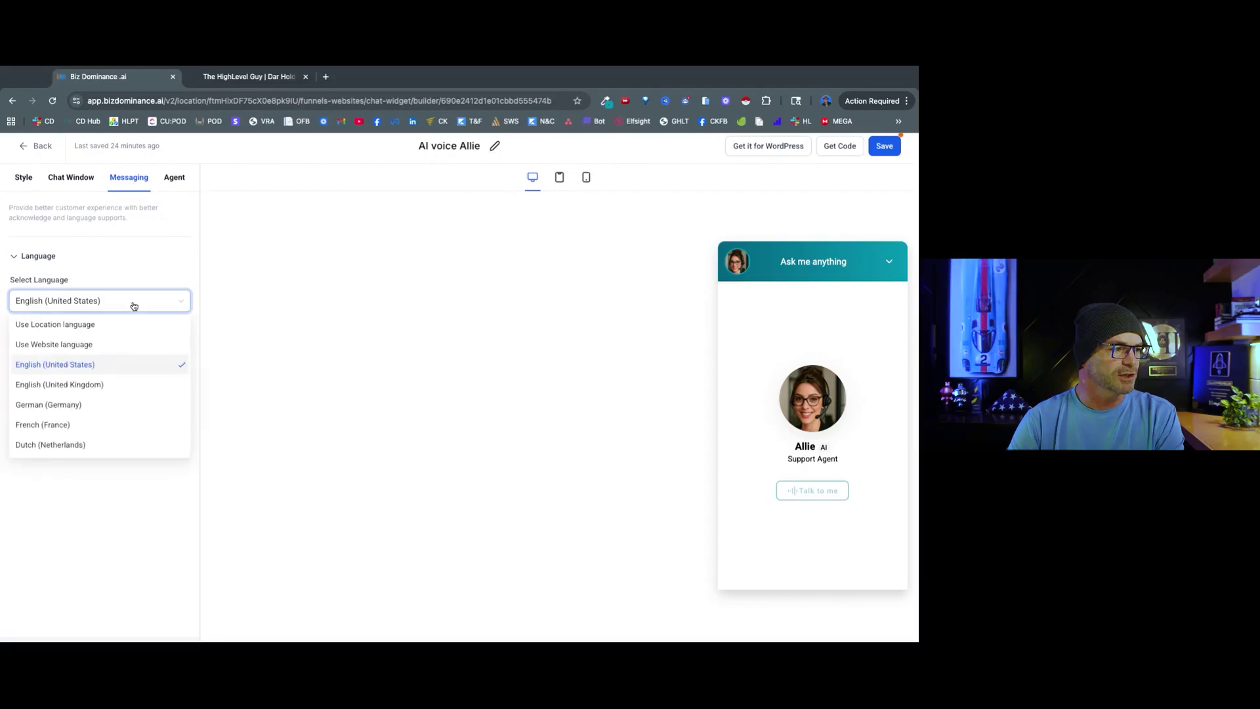
{"action": "left_click", "coordinate": [139, 265]}
{"action": "left_click", "coordinate": [175, 177]}
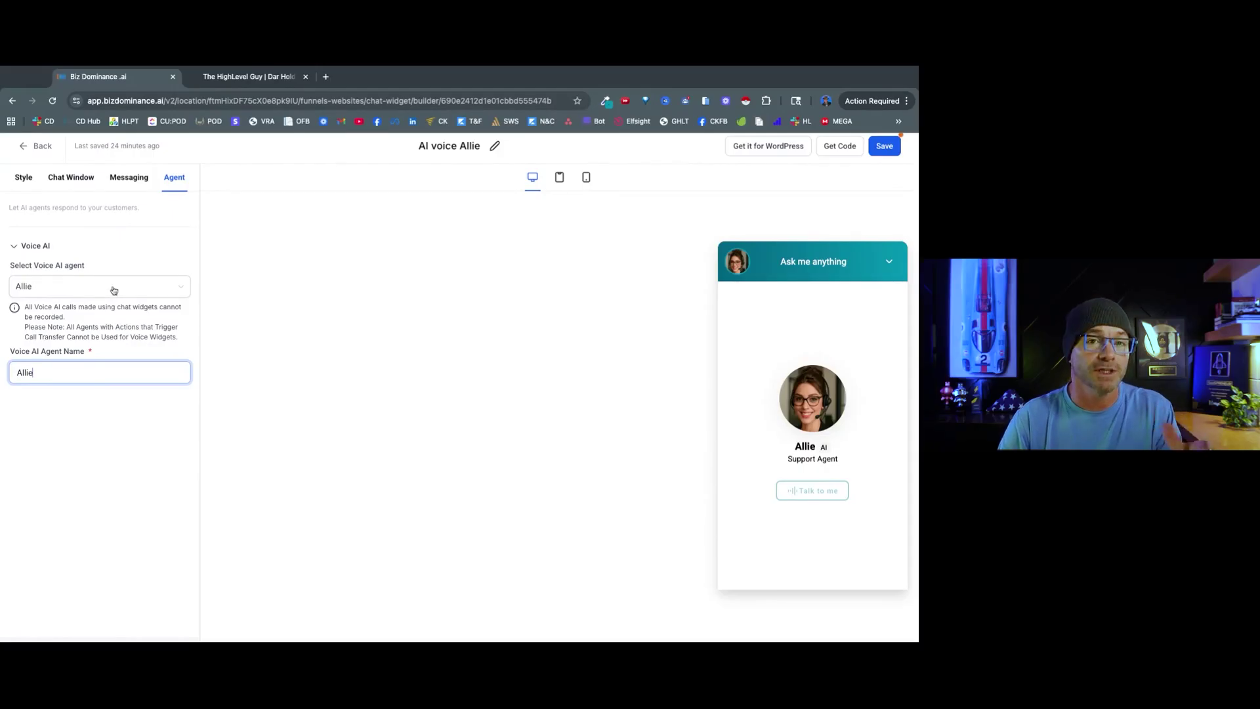
{"action": "left_click", "coordinate": [54, 287]}
{"action": "left_click", "coordinate": [130, 250]}
{"action": "left_click", "coordinate": [129, 250]}
{"action": "left_click", "coordinate": [886, 147]}
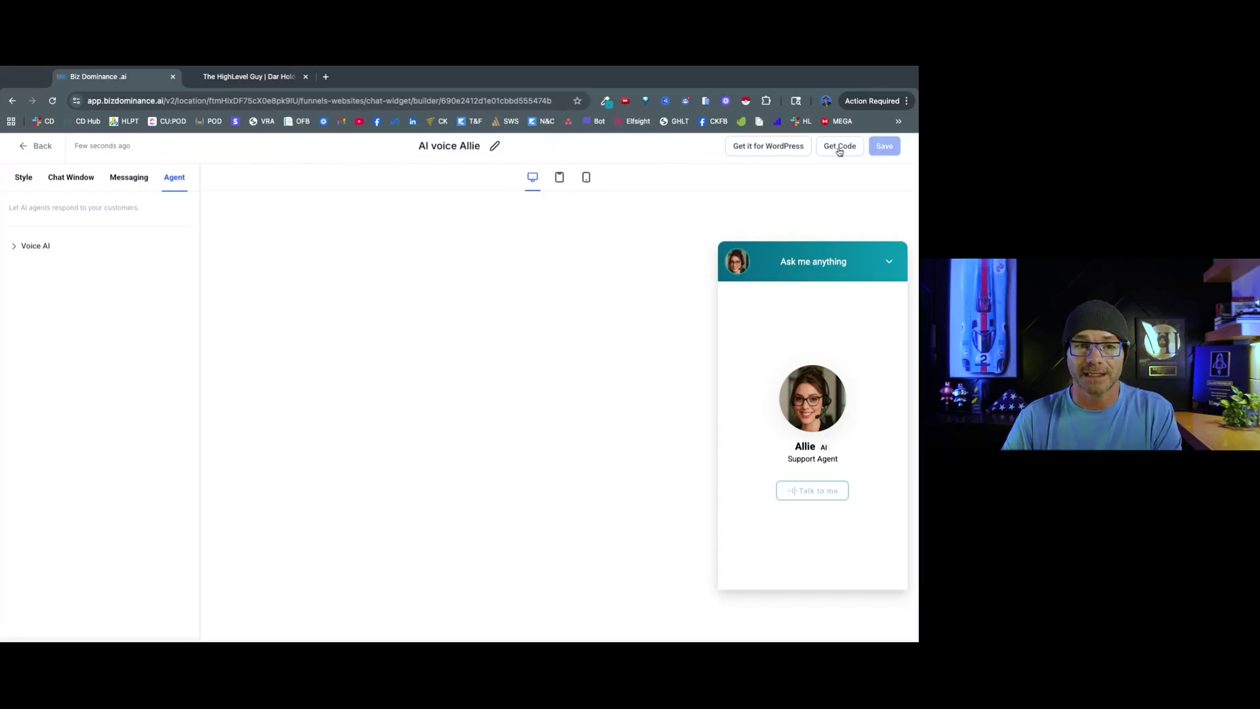
Step: Copy the AI voice Allie widget's embed code and return to the chat widget list
{"action": "left_click", "coordinate": [839, 148]}
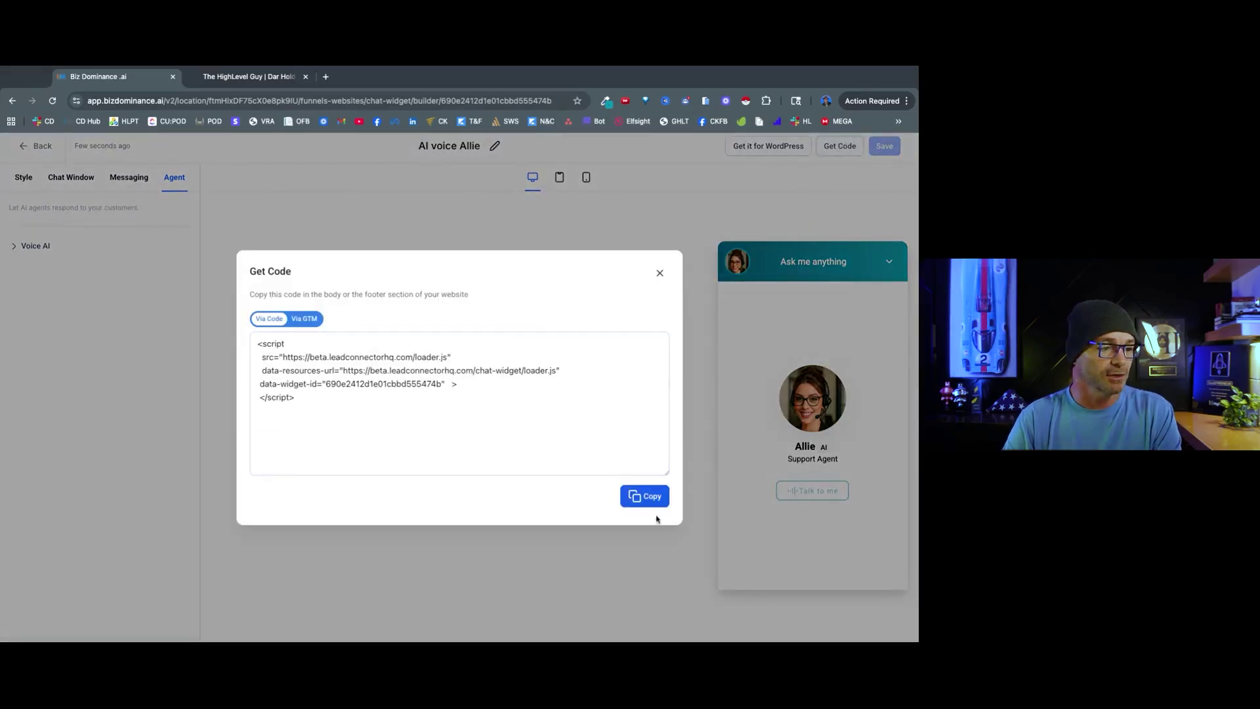
{"action": "left_click", "coordinate": [649, 503]}
{"action": "left_click", "coordinate": [149, 187]}
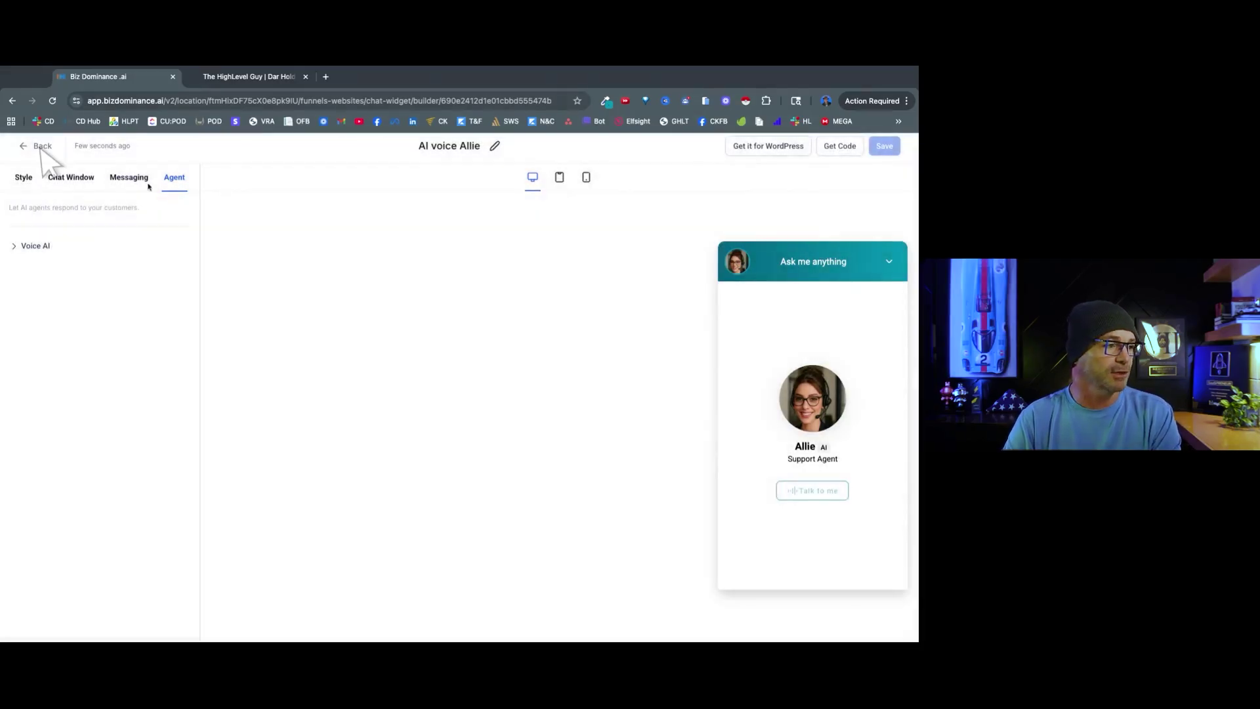
{"action": "left_click", "coordinate": [41, 147]}
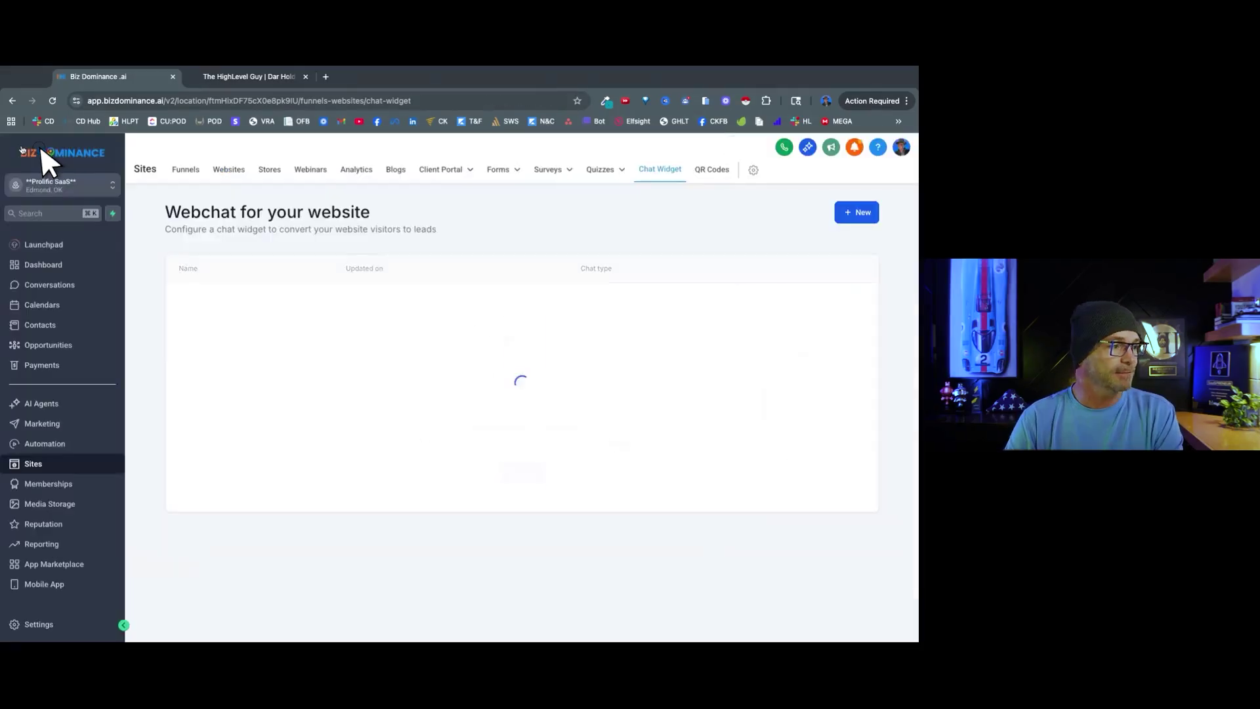
Step: In the Dar | the HighLevel guy website settings, choose AI voice Allie as the chat widget
{"action": "left_click", "coordinate": [41, 464]}
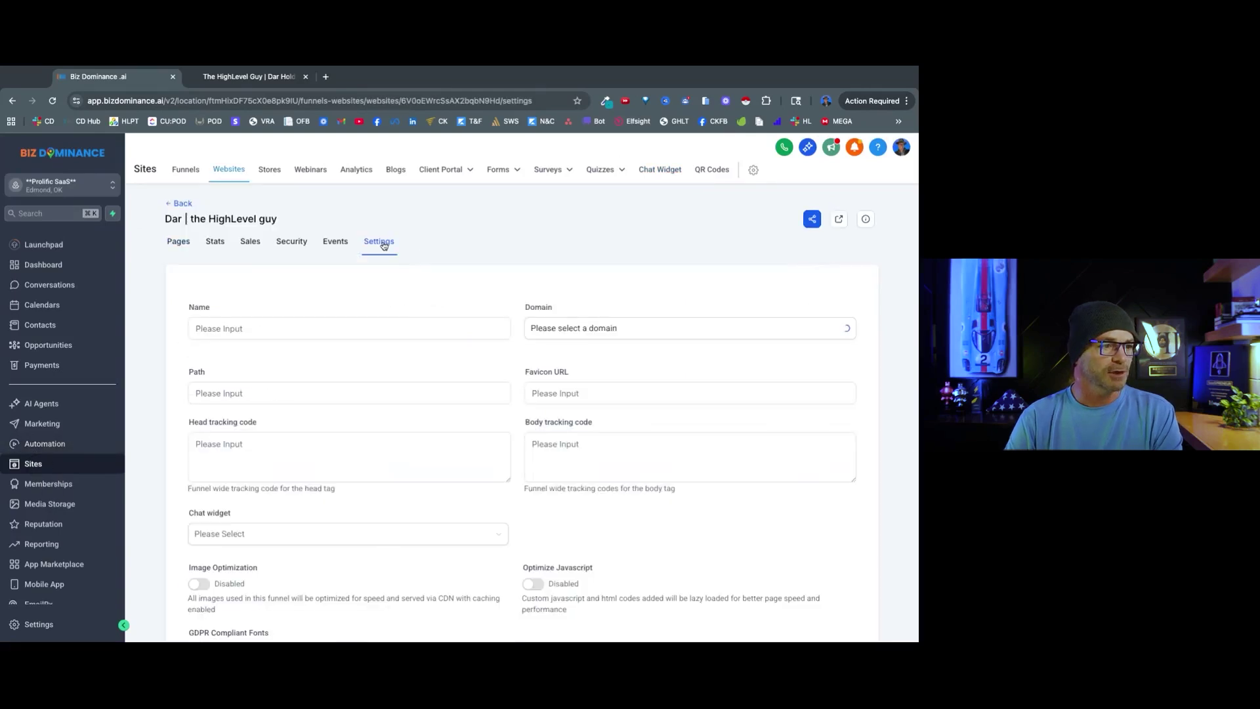
{"action": "left_click", "coordinate": [582, 437]}
{"action": "scroll", "coordinate": [331, 414], "scroll_direction": "down", "scroll_amount": 2}
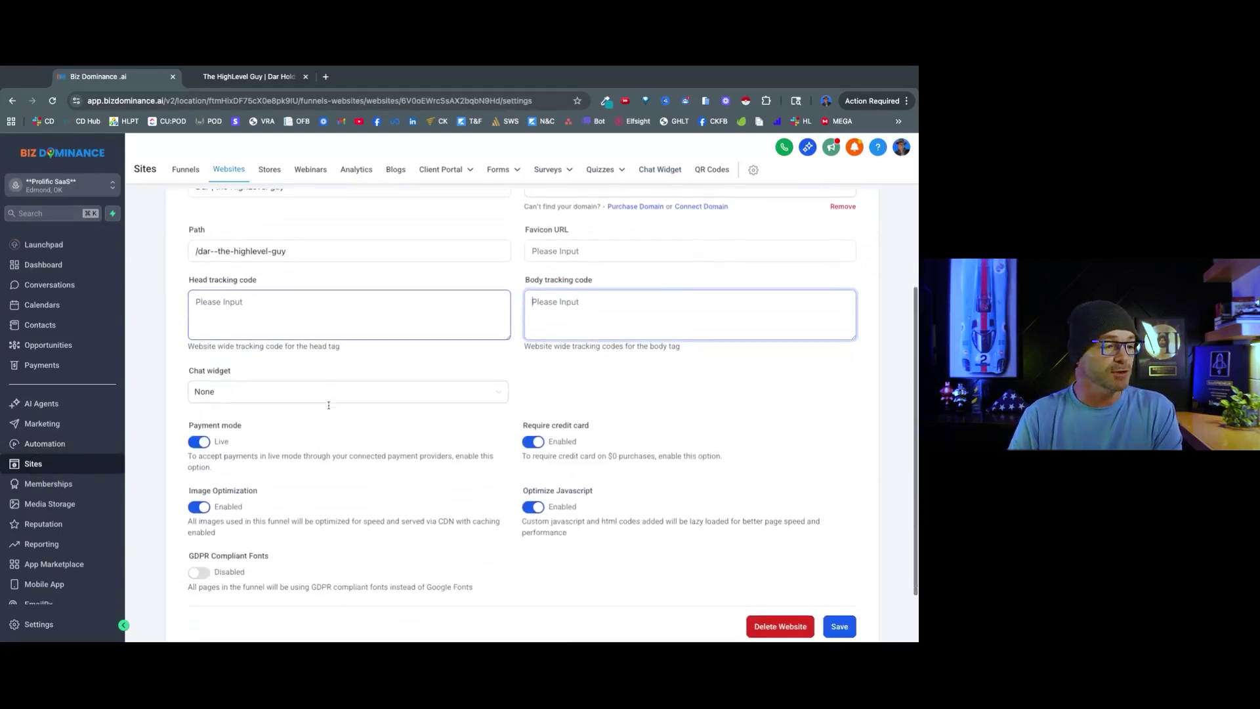
{"action": "left_click", "coordinate": [260, 398]}
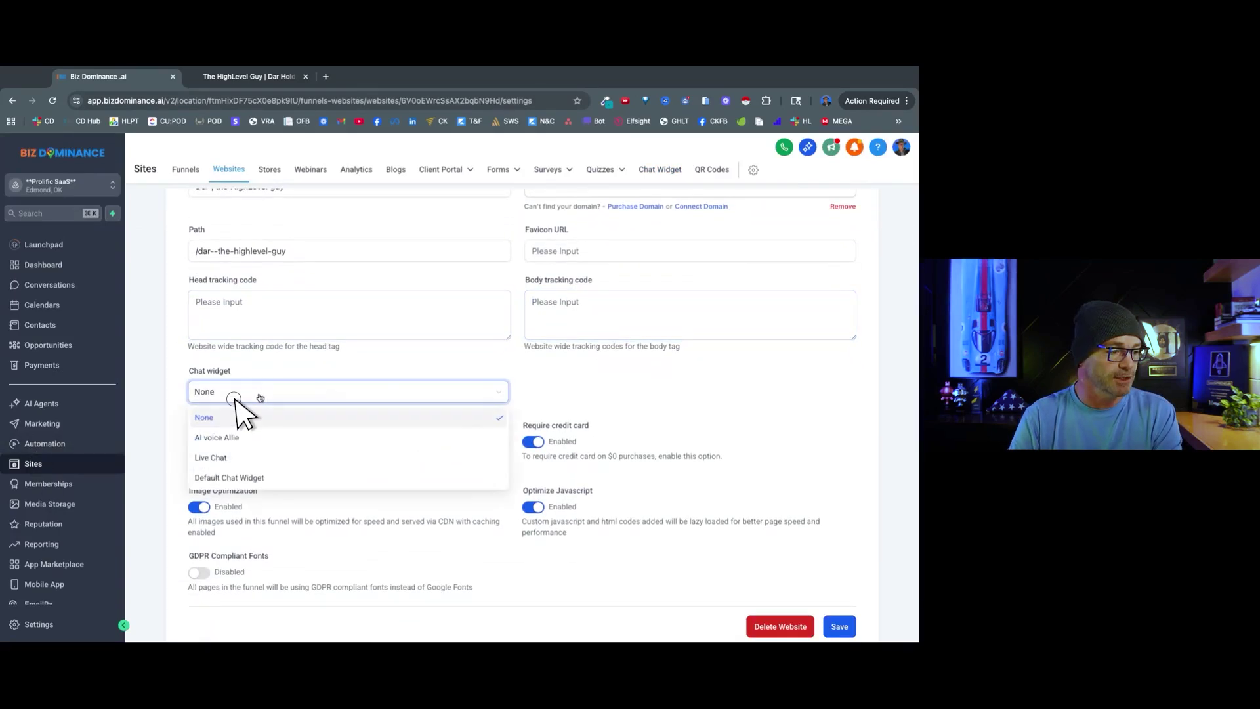
{"action": "left_click", "coordinate": [231, 436]}
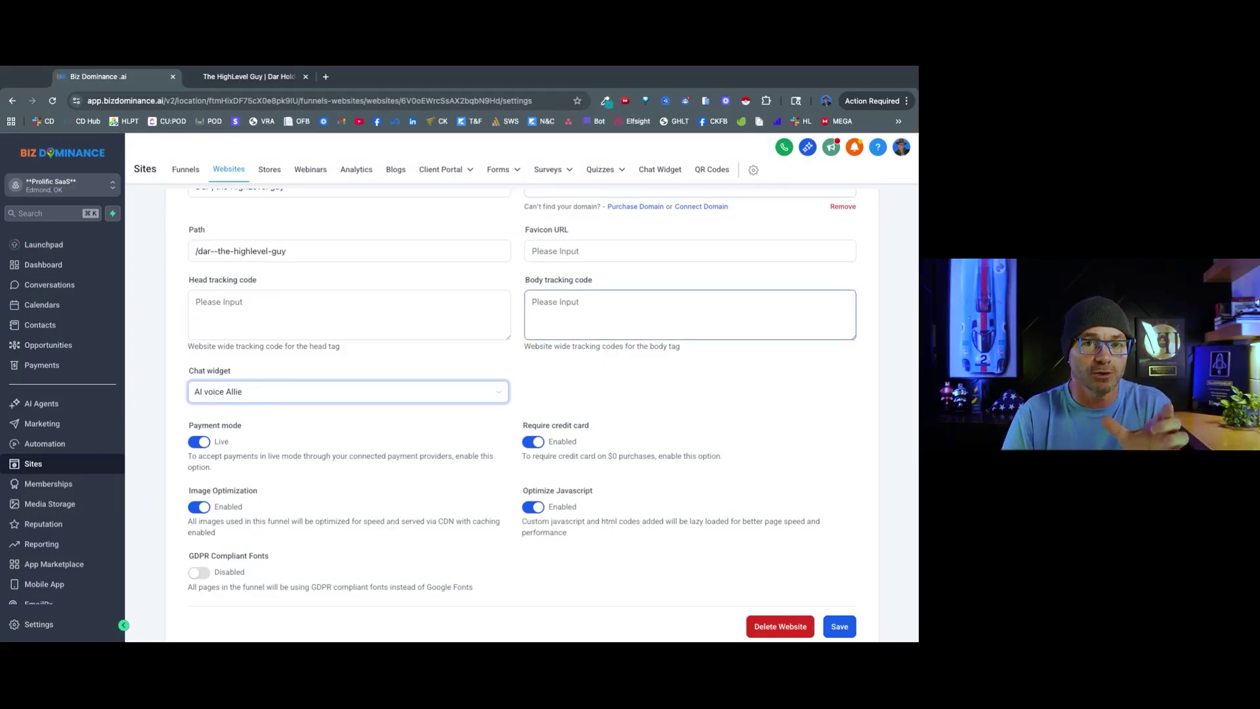
Step: Leave the body tracking code empty and save the website settings, then move to the live site tab
{"action": "left_click", "coordinate": [533, 302]}
{"action": "key", "text": "super+v"}
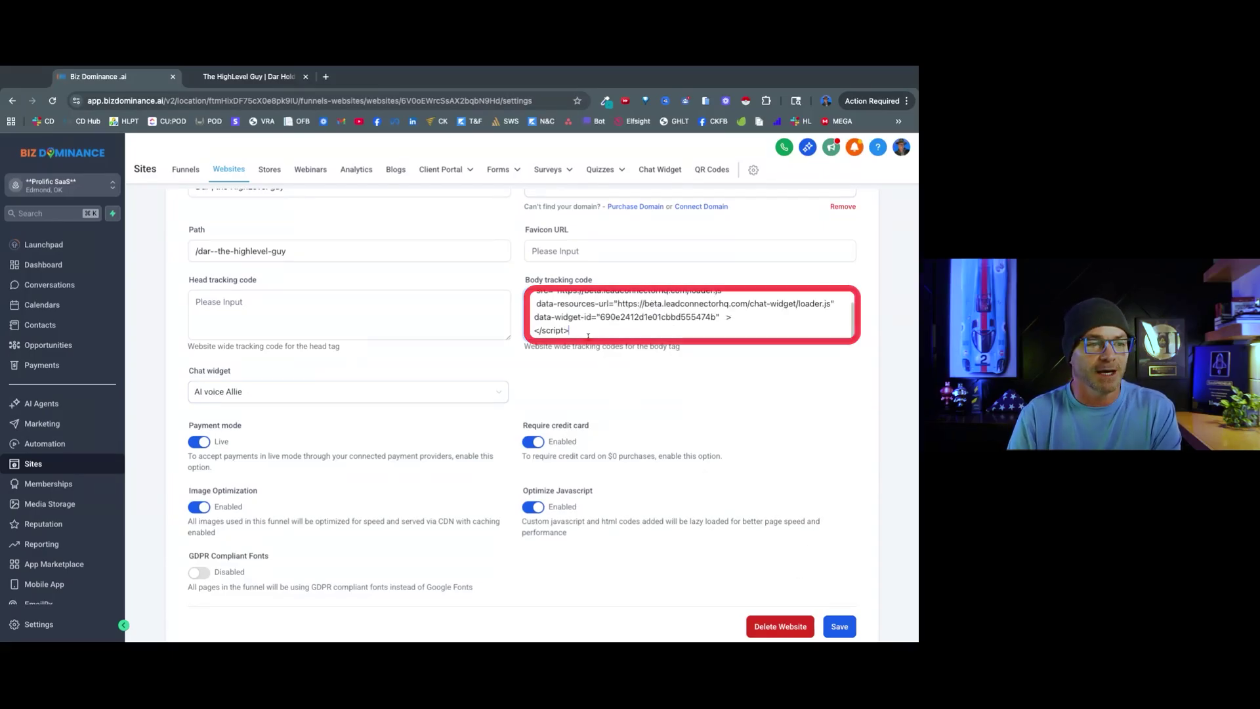
{"action": "key", "text": "super+a"}
{"action": "key", "text": "BackSpace"}
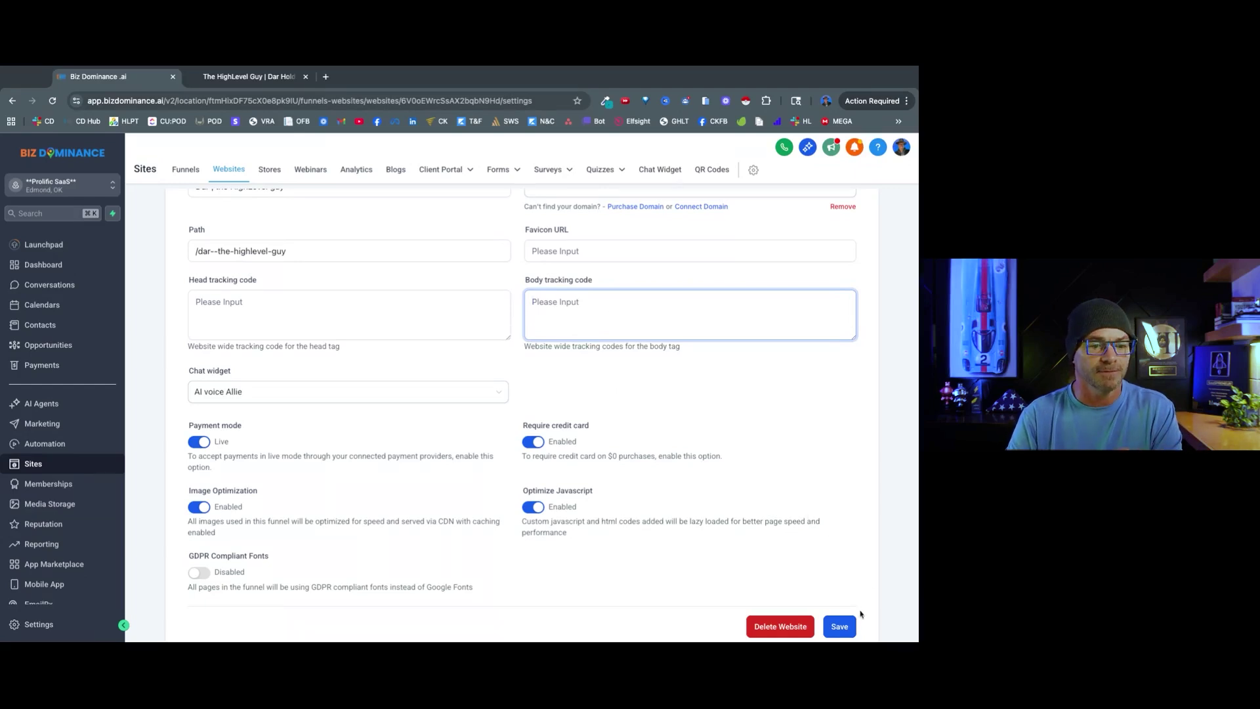
{"action": "left_click", "coordinate": [841, 631]}
{"action": "key", "text": "ctrl+Tab"}
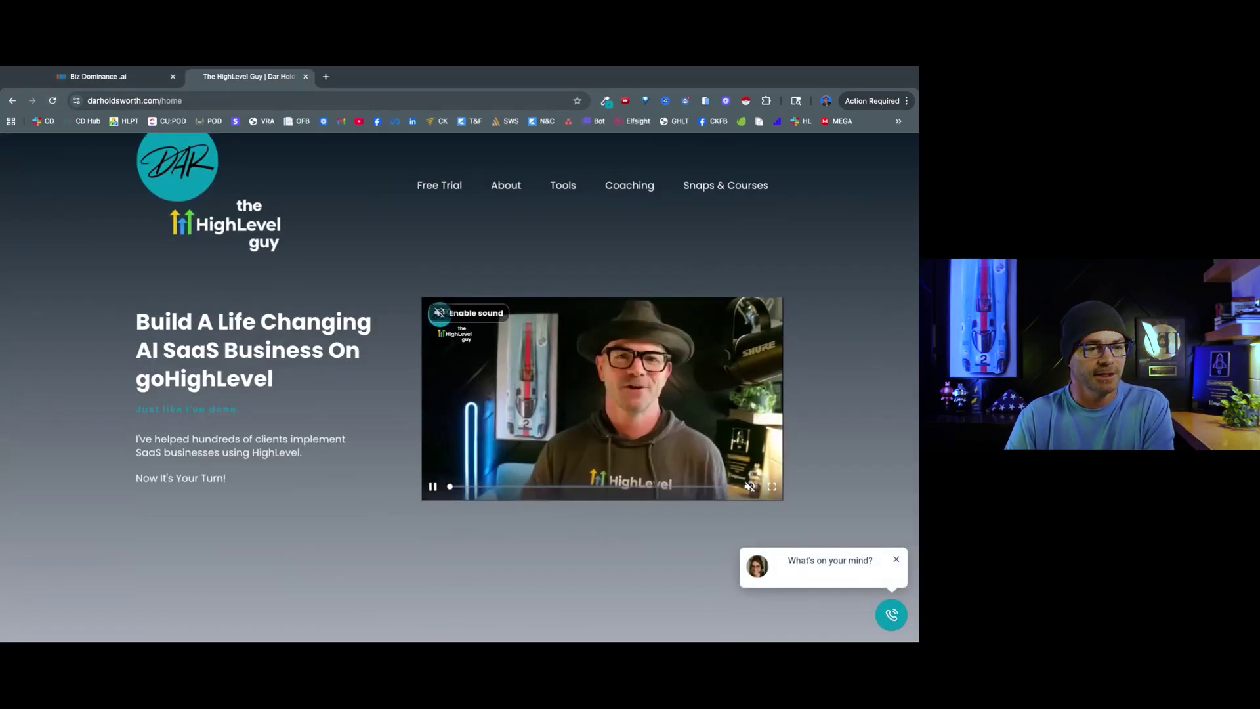
Step: Open the teal phone bubble on darholdsworth.com to show Allie's 'Ask me anything' voice chat panel
{"action": "left_click", "coordinate": [893, 617]}
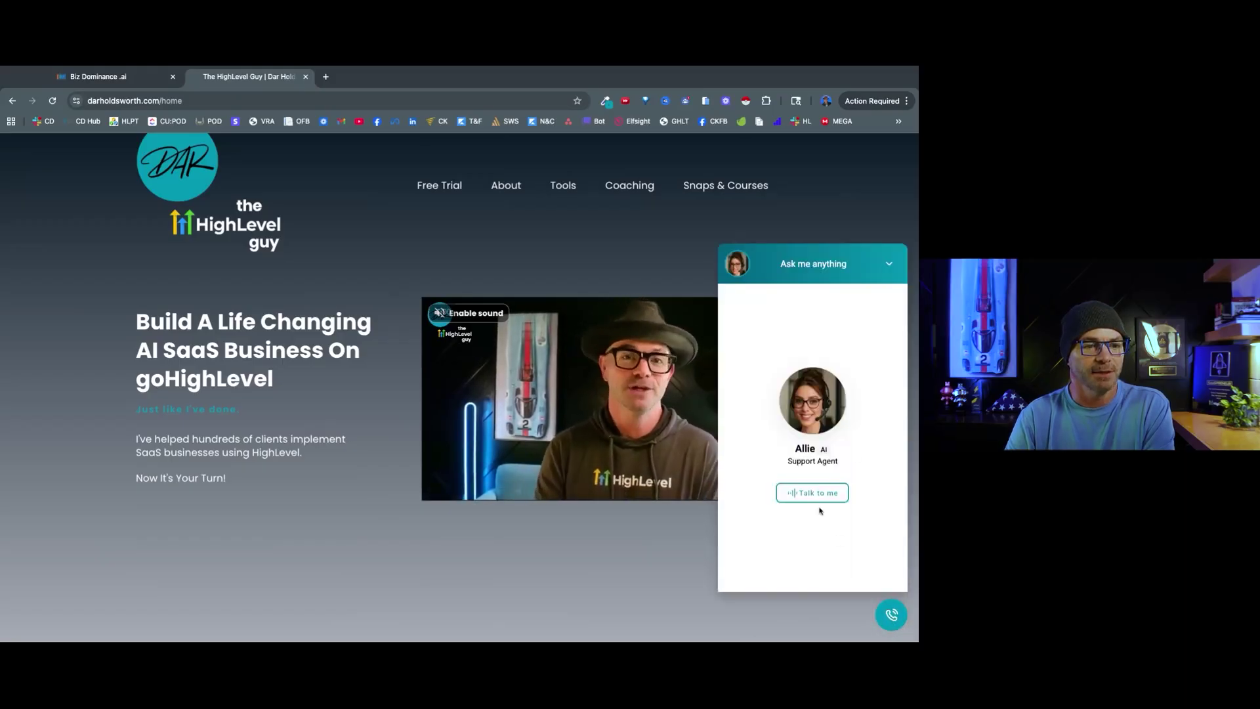